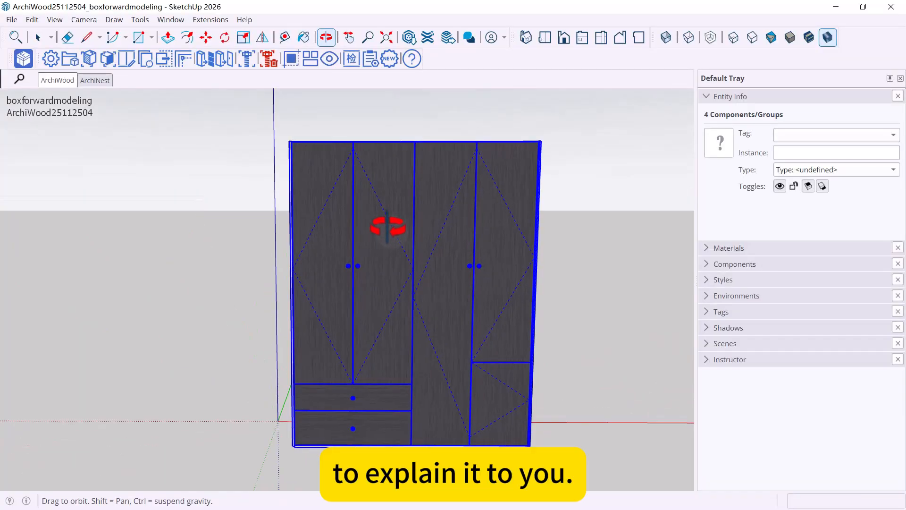
# Open the product library's materials and go to the Common wood grain1 folder under Double veneer
pyautogui.click(150, 215)
pyautogui.moveTo(259, 182); pyautogui.dragTo(399, 251, button='middle')
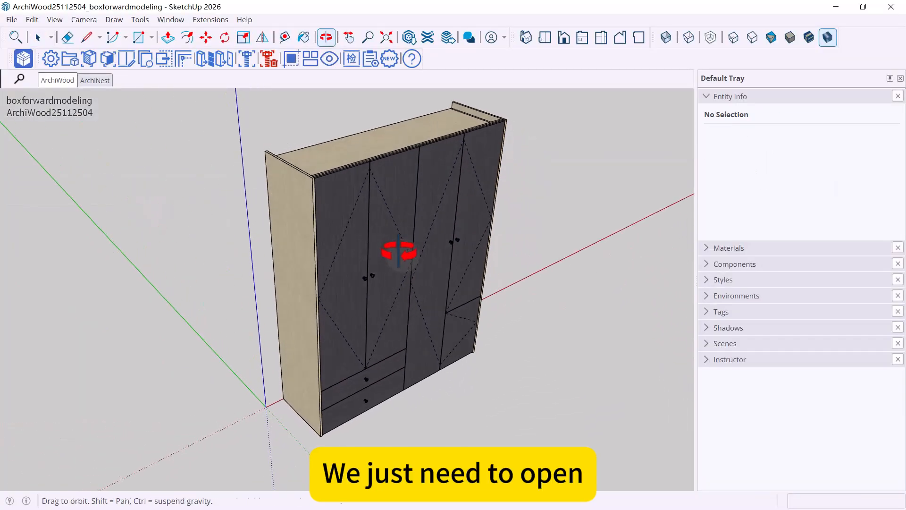
pyautogui.click(67, 58)
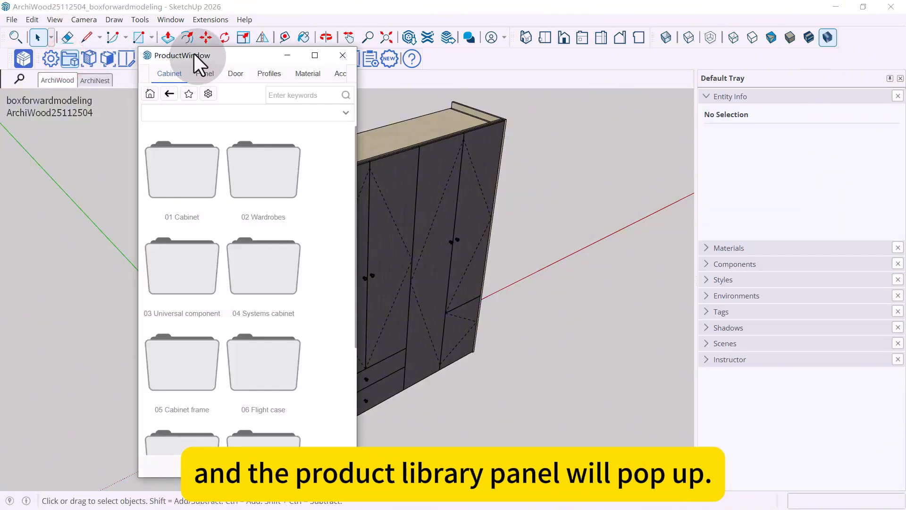
pyautogui.moveTo(194, 54); pyautogui.dragTo(70, 67)
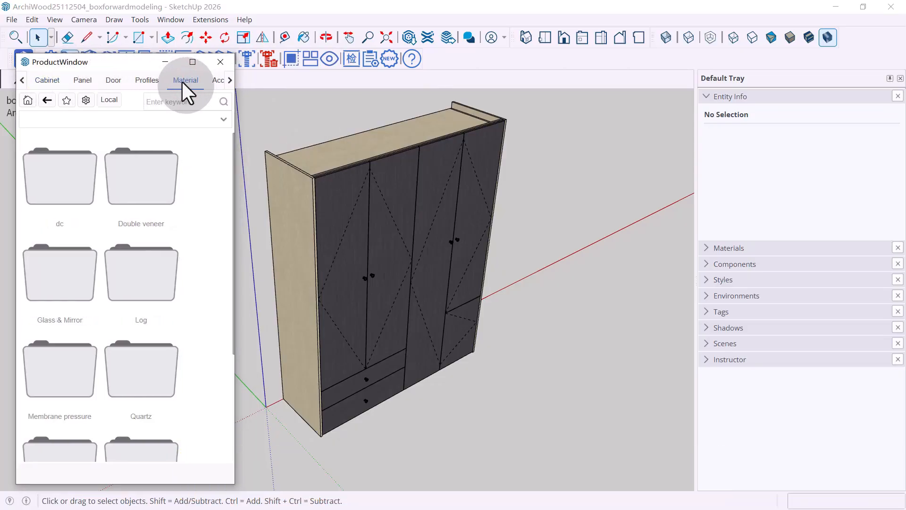
pyautogui.scroll(-3, 157, 331)
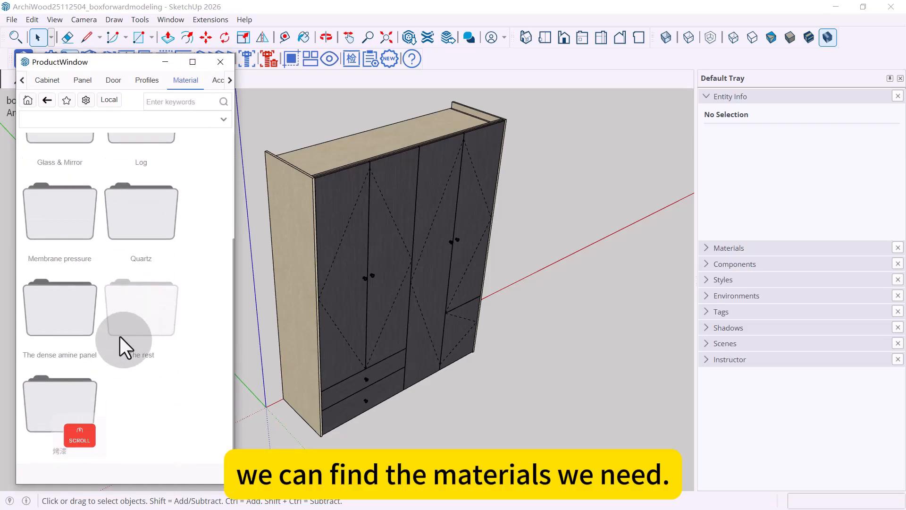
pyautogui.scroll(3, 122, 336)
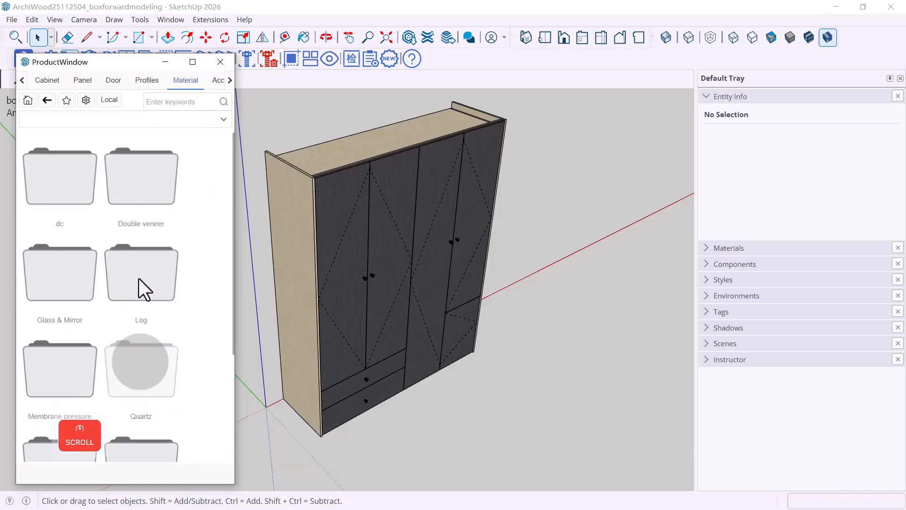
pyautogui.click(147, 182)
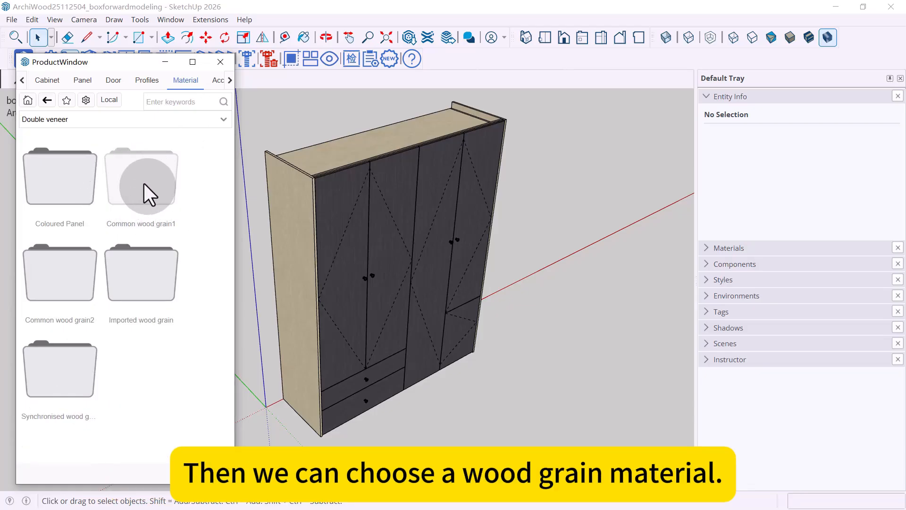
pyautogui.click(143, 183)
# Browse several pages of materials in the Common wood grain1 folder, and return to the first page
pyautogui.scroll(-1, 128, 233)
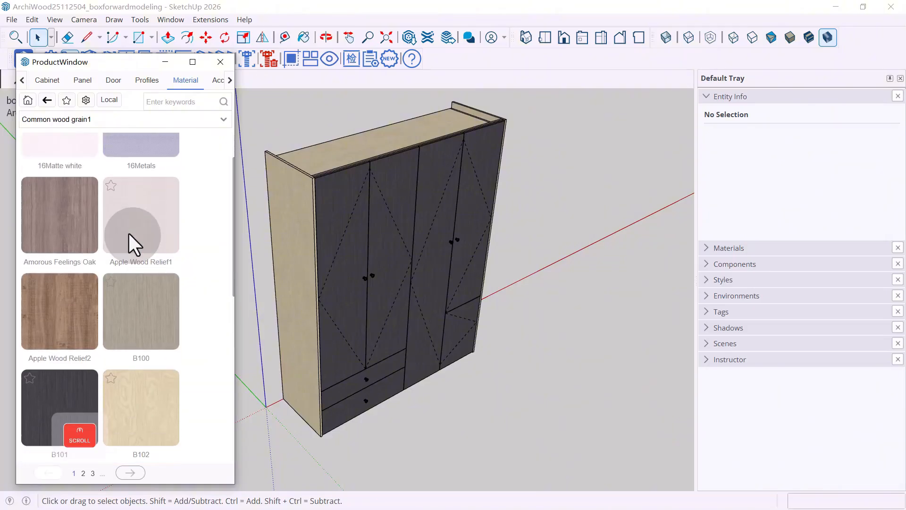
pyautogui.scroll(-10, 128, 233)
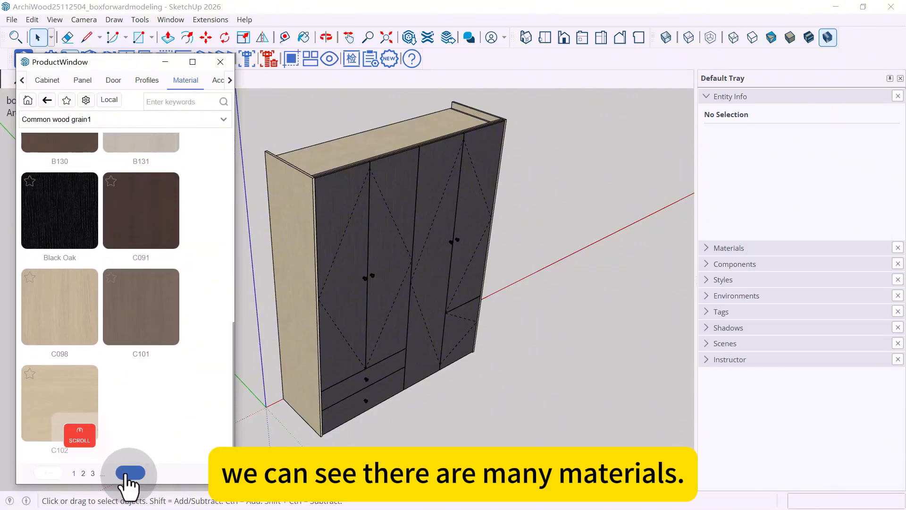
pyautogui.click(129, 473)
pyautogui.scroll(-1, 107, 296)
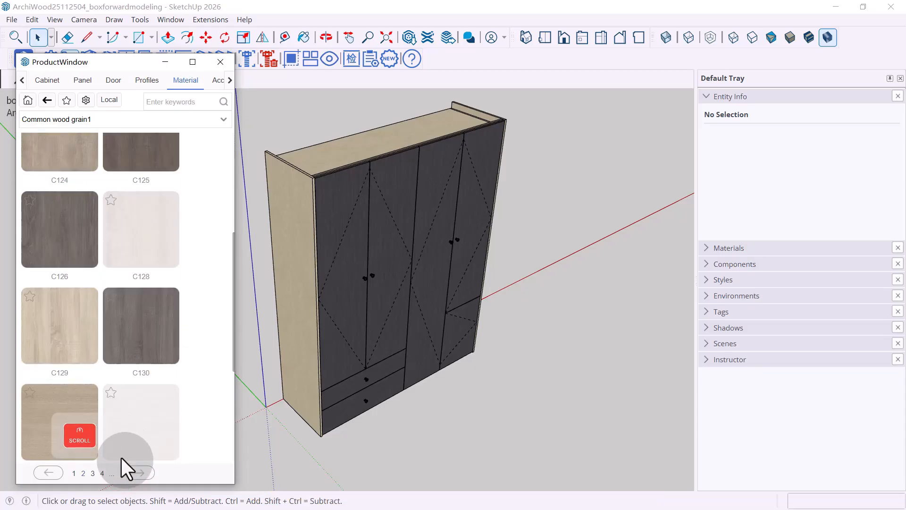
pyautogui.click(142, 472)
pyautogui.scroll(-3, 124, 247)
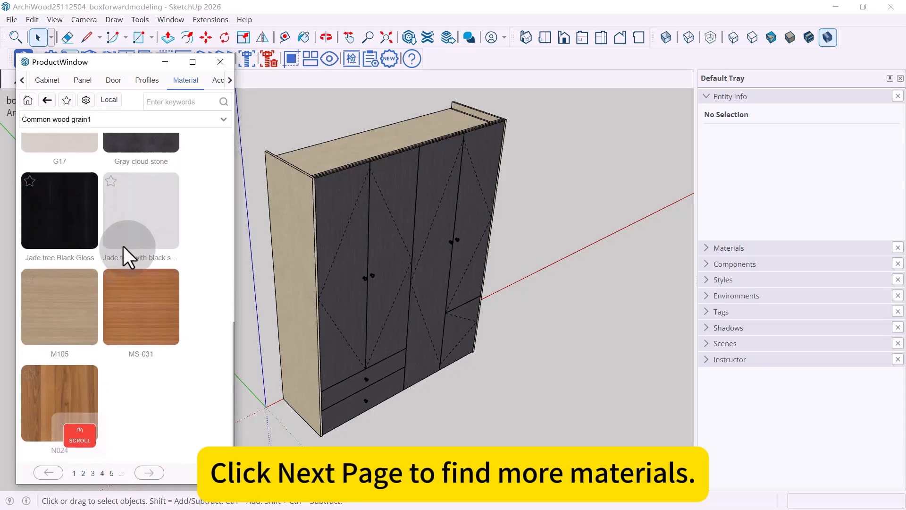
pyautogui.click(74, 473)
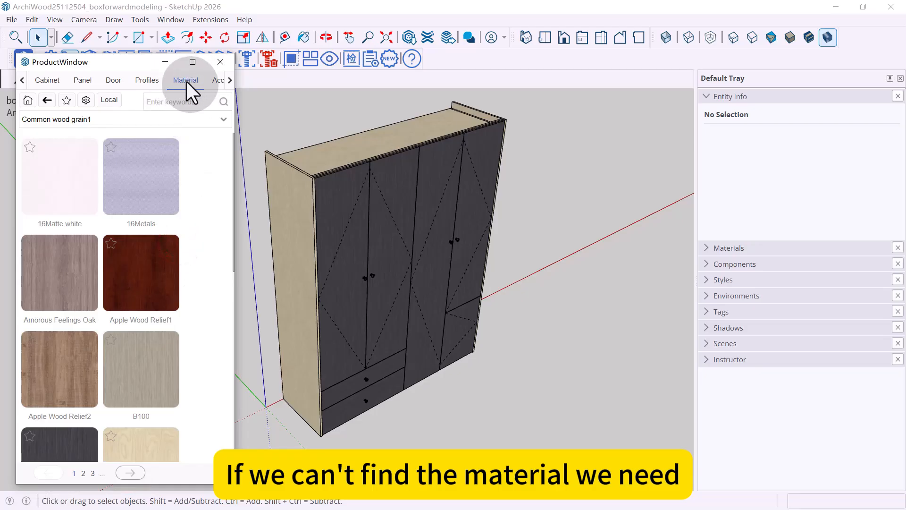
# View the Double veneer category's editing options in the backend Material Manager, and close the manager and the Floefurni client
pyautogui.moveTo(123, 63); pyautogui.dragTo(245, 64)
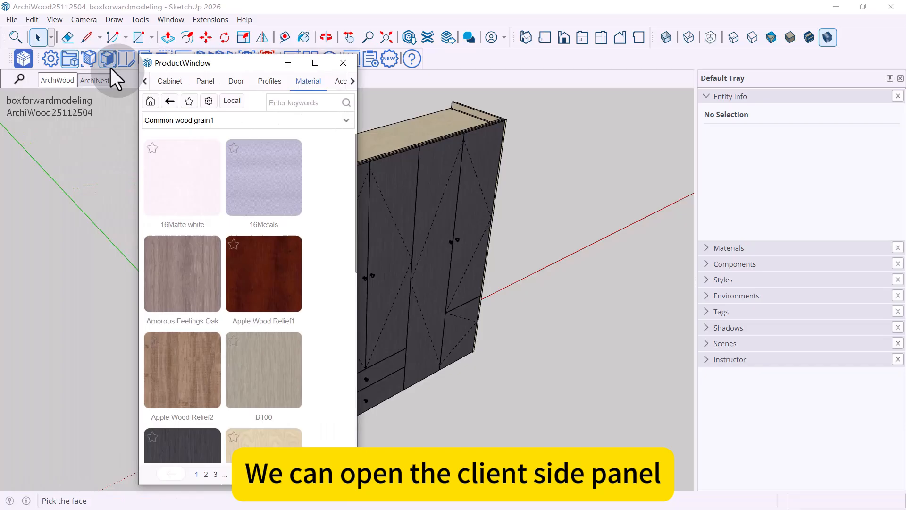
pyautogui.click(29, 59)
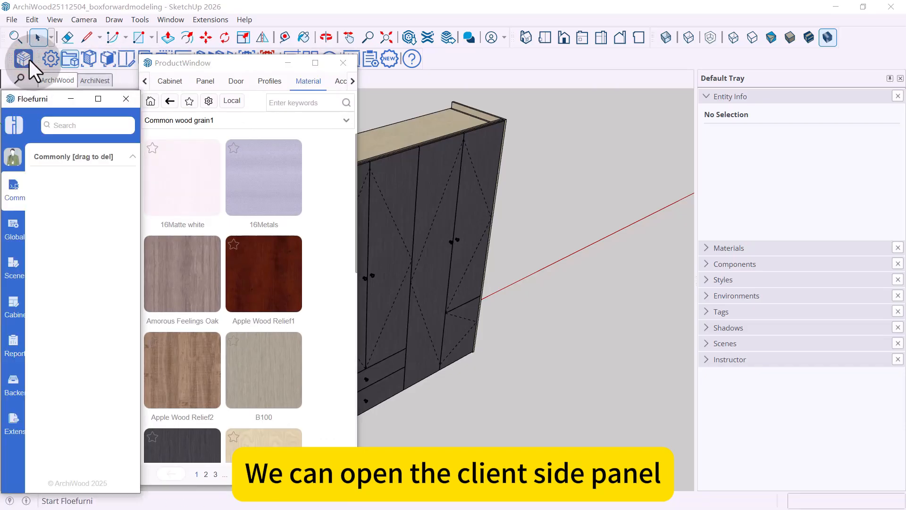
pyautogui.click(14, 376)
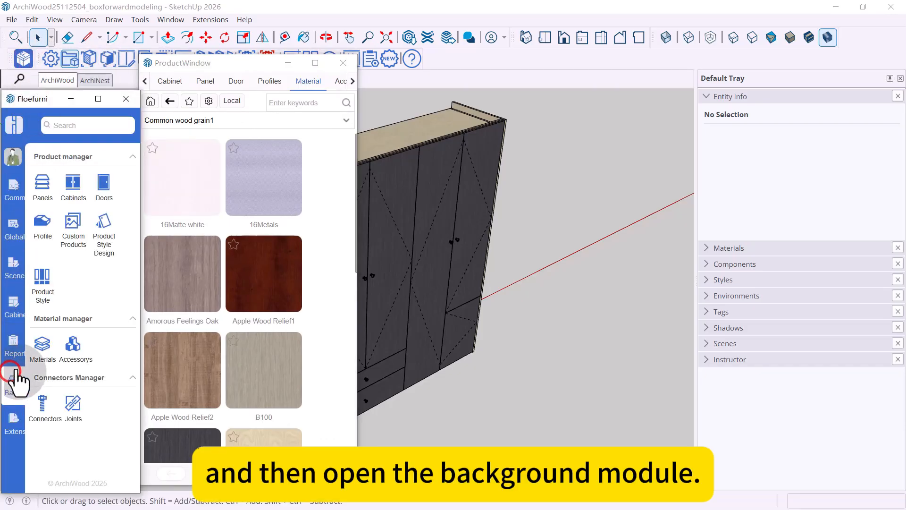
pyautogui.click(41, 351)
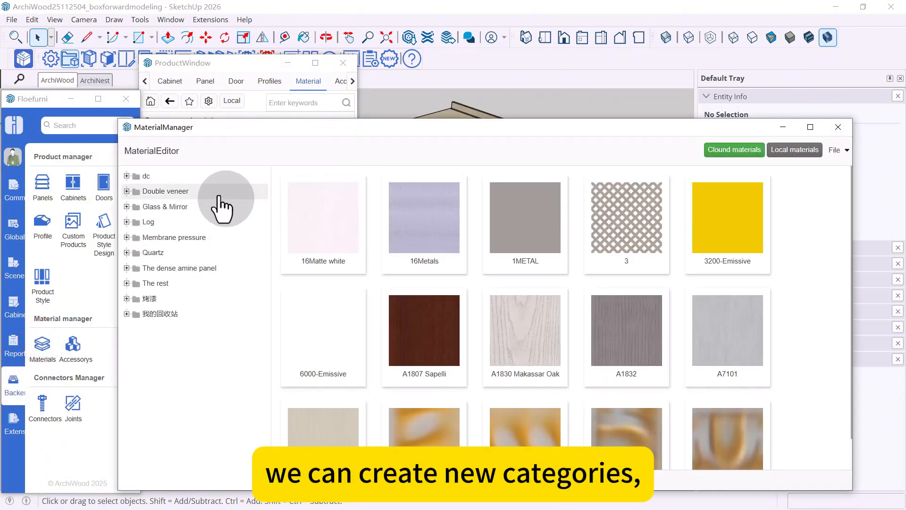
pyautogui.rightClick(212, 192)
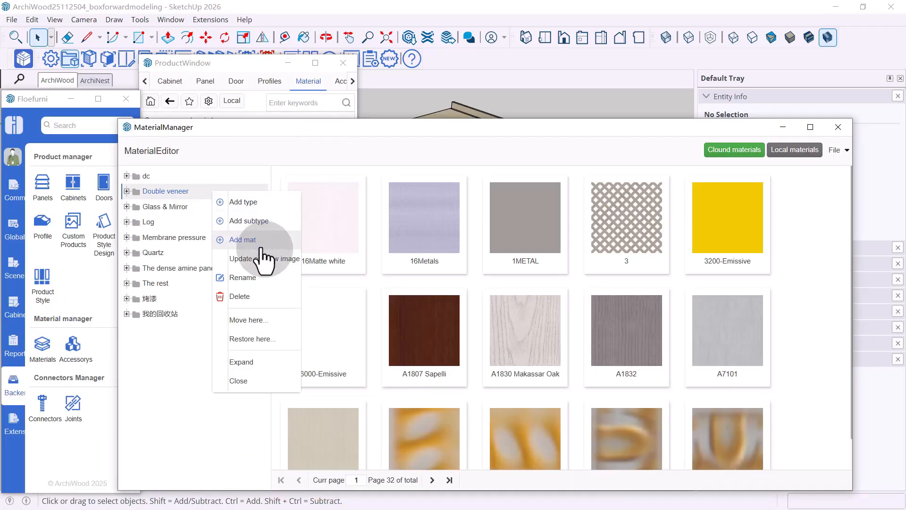
pyautogui.click(176, 363)
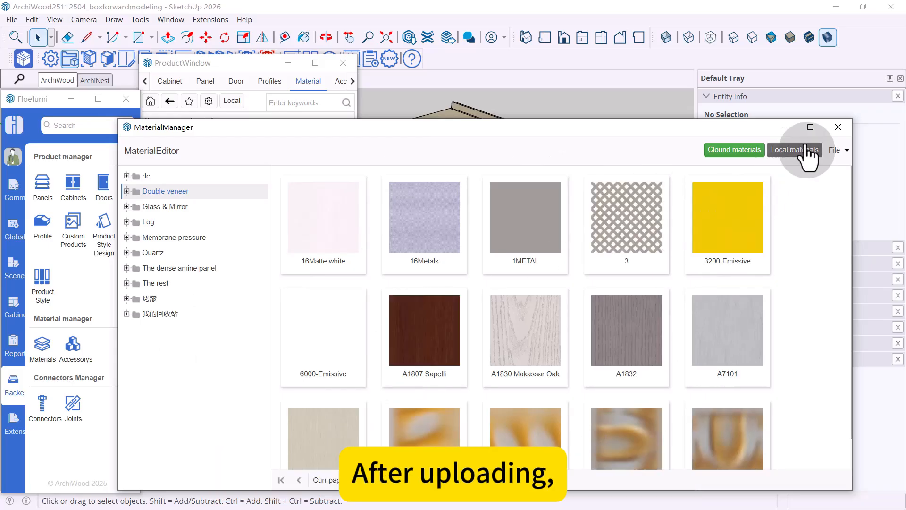
pyautogui.click(838, 127)
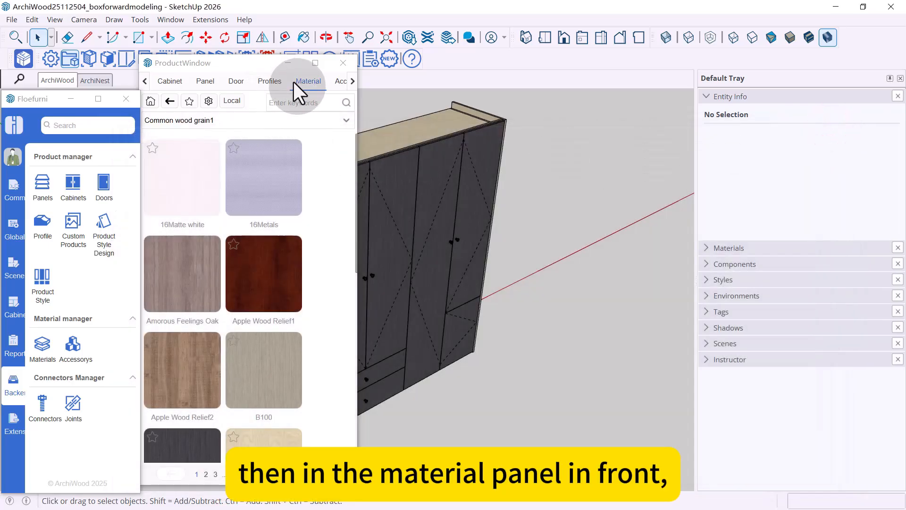
pyautogui.click(306, 80)
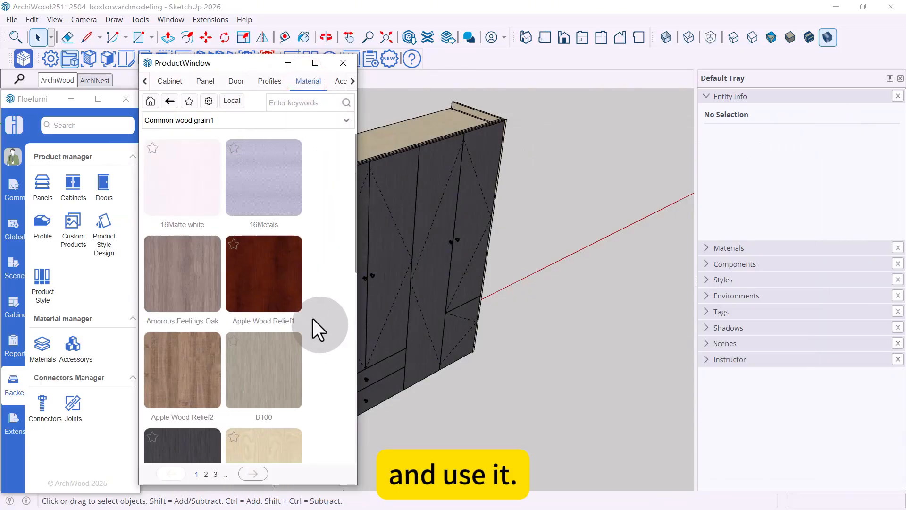
pyautogui.click(126, 99)
# Select the entire wardrobe and open the material assignment settings for C098
pyautogui.moveTo(217, 65); pyautogui.dragTo(131, 58)
pyautogui.moveTo(536, 281); pyautogui.dragTo(342, 269, button='middle')
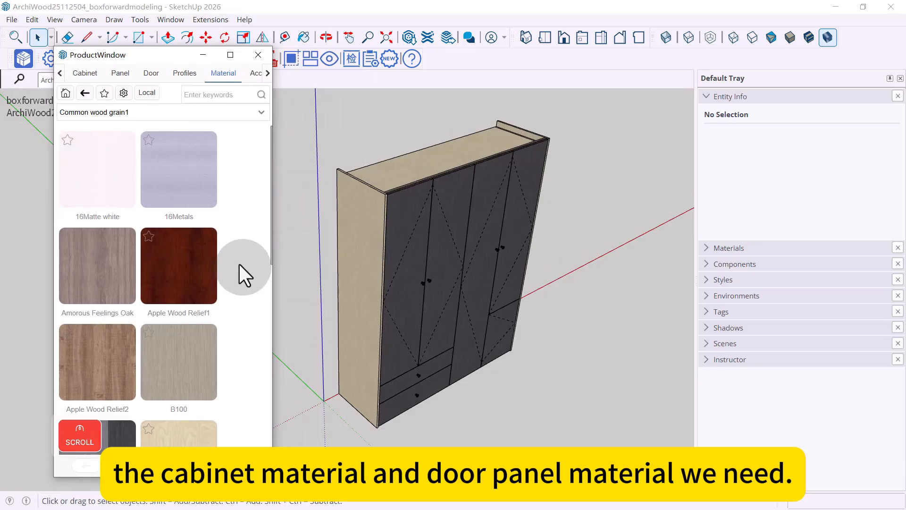
pyautogui.scroll(-10, 239, 264)
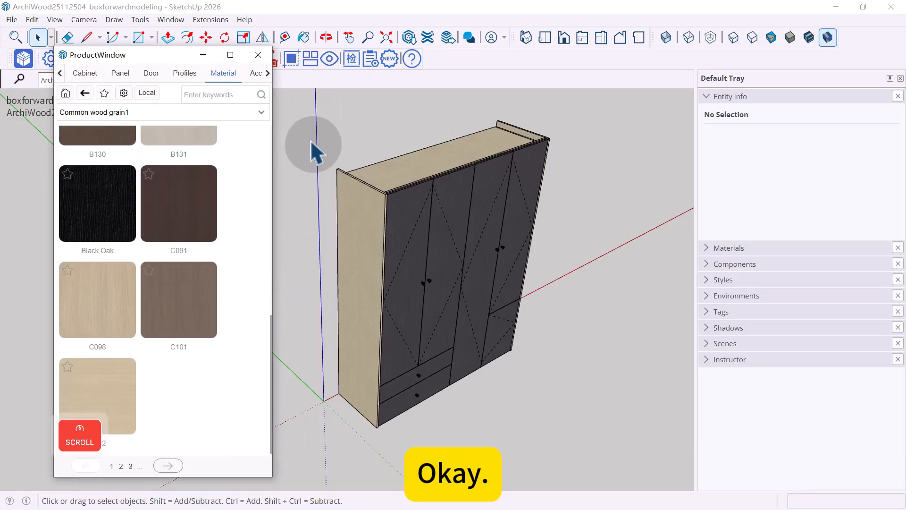
pyautogui.click(308, 139)
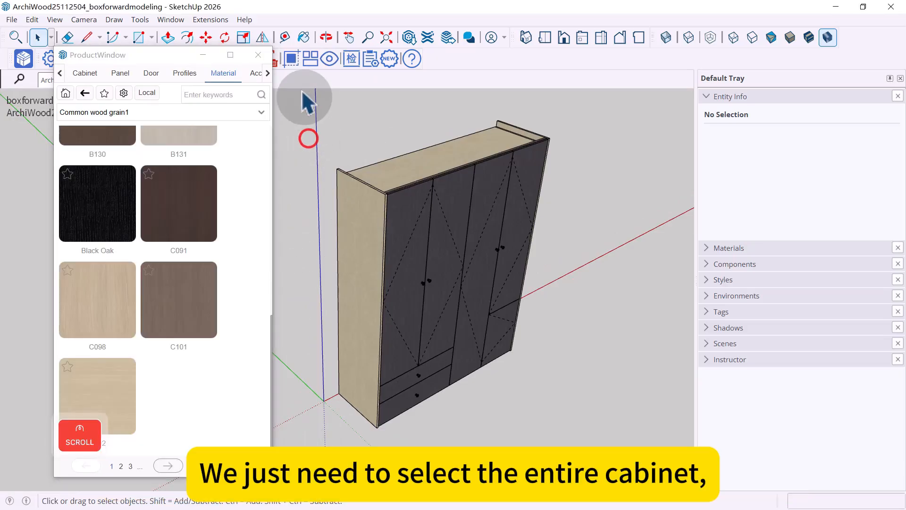
pyautogui.moveTo(300, 86); pyautogui.dragTo(436, 207)
pyautogui.moveTo(293, 116); pyautogui.dragTo(613, 442)
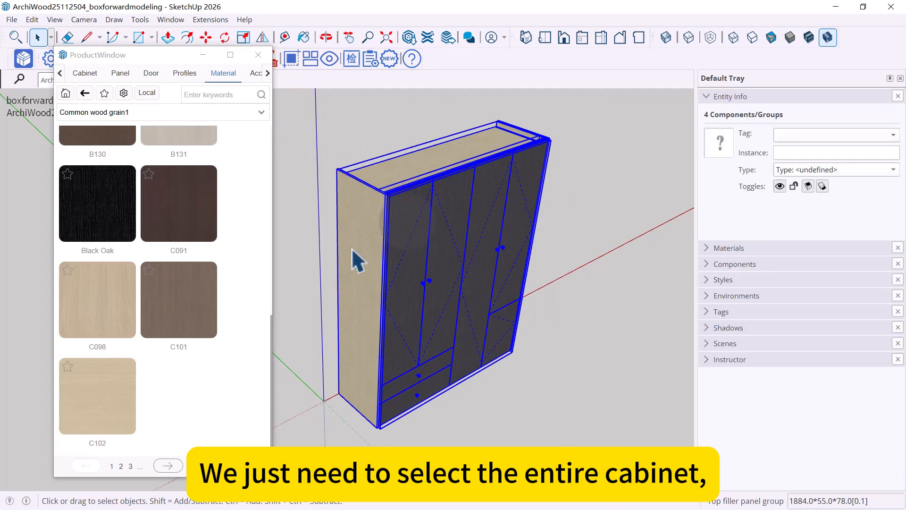
pyautogui.doubleClick(90, 289)
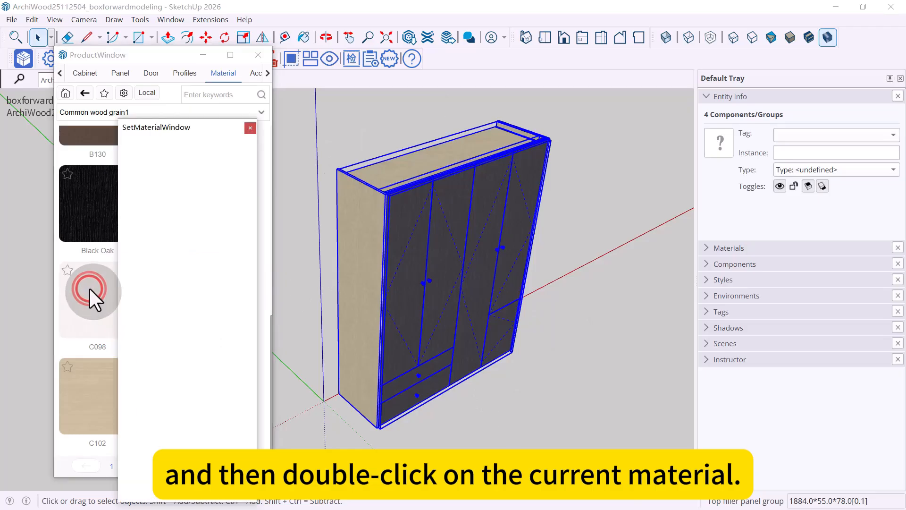
pyautogui.moveTo(166, 127); pyautogui.dragTo(595, 101)
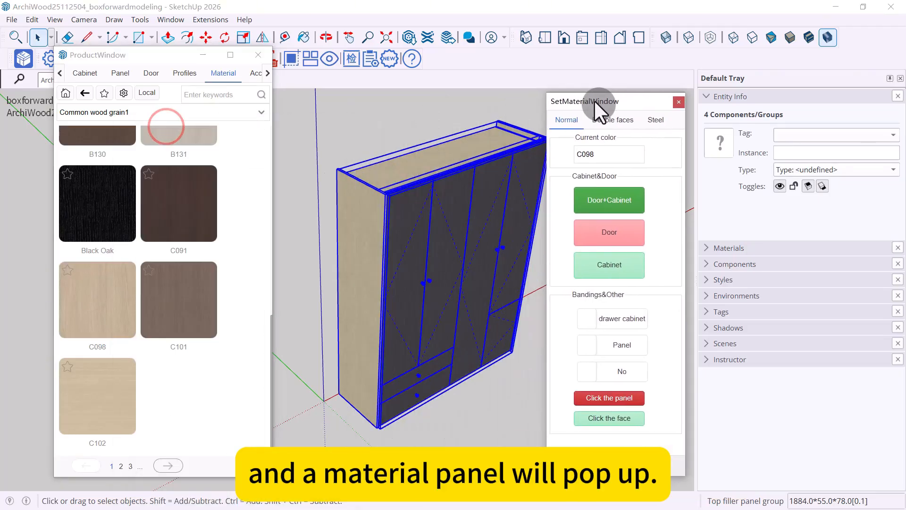
# Paint material C098 onto only the outer face of the wardrobe's side panel
pyautogui.click(609, 263)
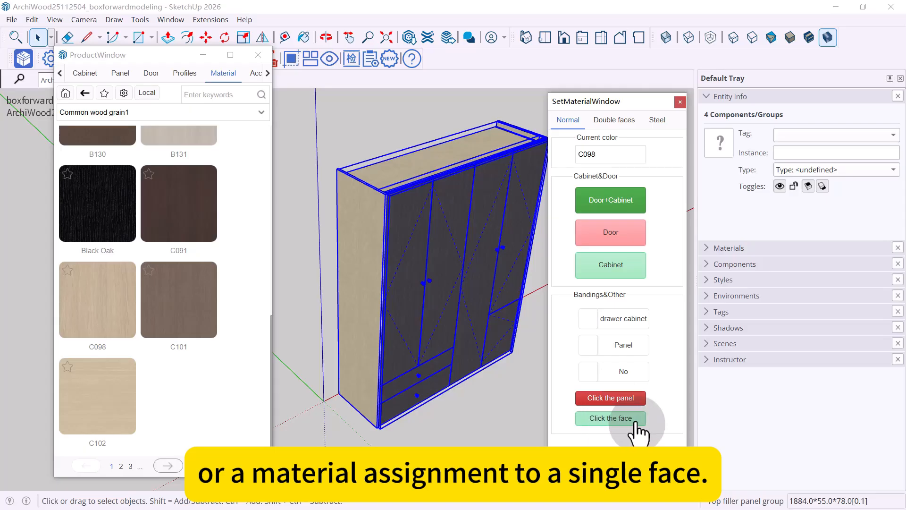
pyautogui.click(610, 419)
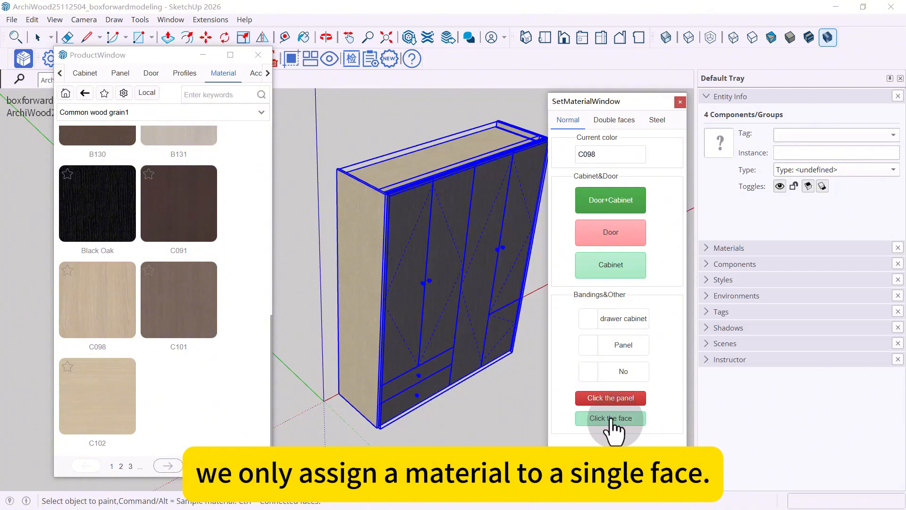
pyautogui.scroll(10, 374, 178)
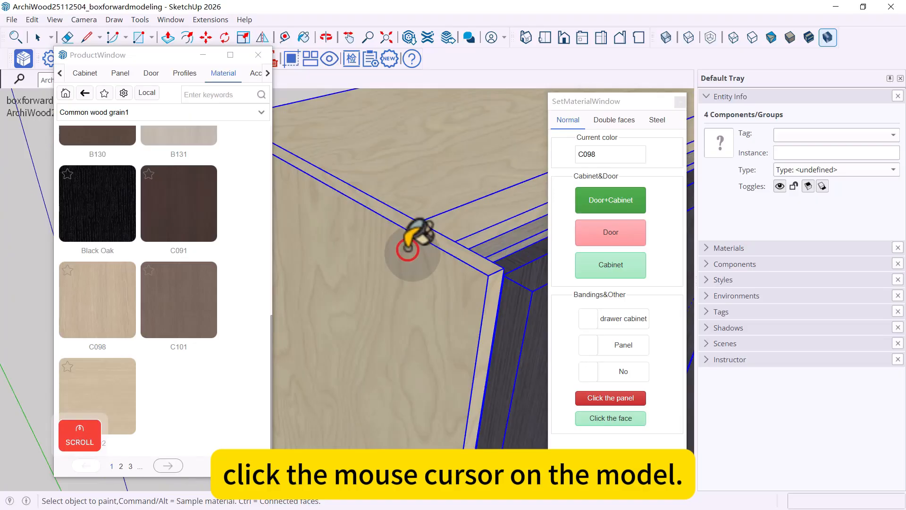
pyautogui.click(408, 250)
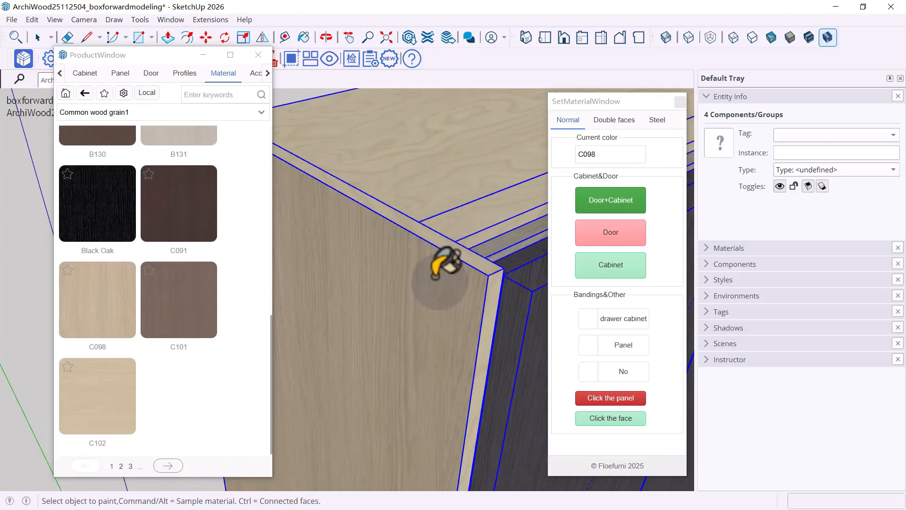
# Assign material C098 to the whole side panel and the wardrobe's top panel, including all their faces
pyautogui.click(612, 398)
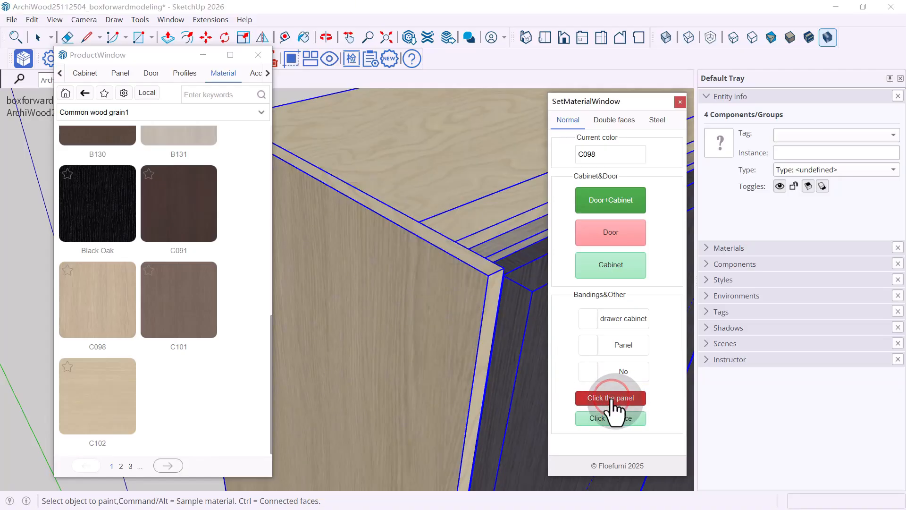
pyautogui.click(403, 259)
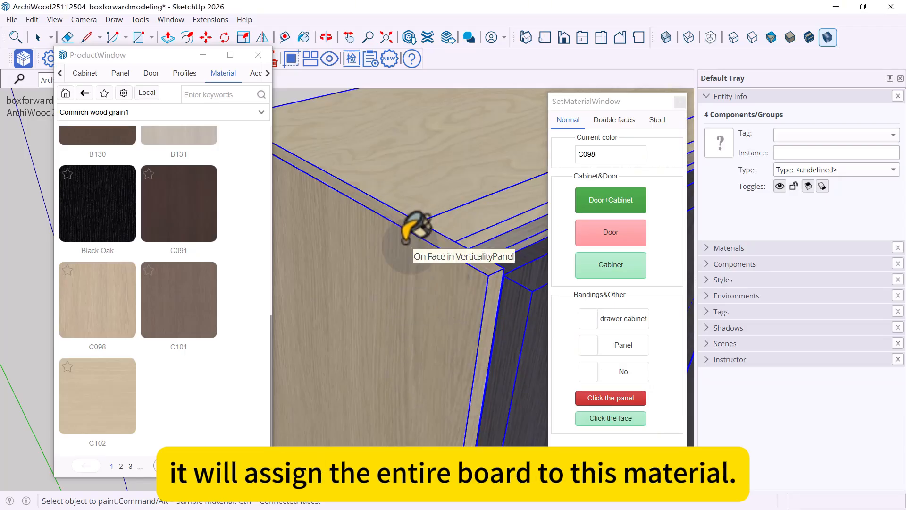
pyautogui.scroll(-5, 405, 239)
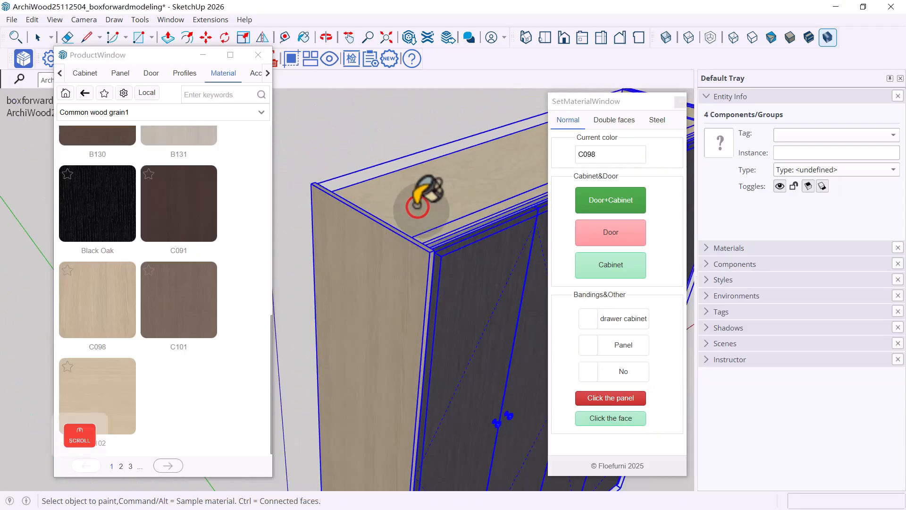
pyautogui.moveTo(411, 192); pyautogui.dragTo(496, 149, button='middle')
pyautogui.moveTo(349, 210)
pyautogui.mouseDown(button='middle')
pyautogui.moveTo(458, 223)
pyautogui.moveTo(447, 248)
pyautogui.moveTo(568, 258)
pyautogui.mouseUp(button='middle')
pyautogui.scroll(5, 453, 272)
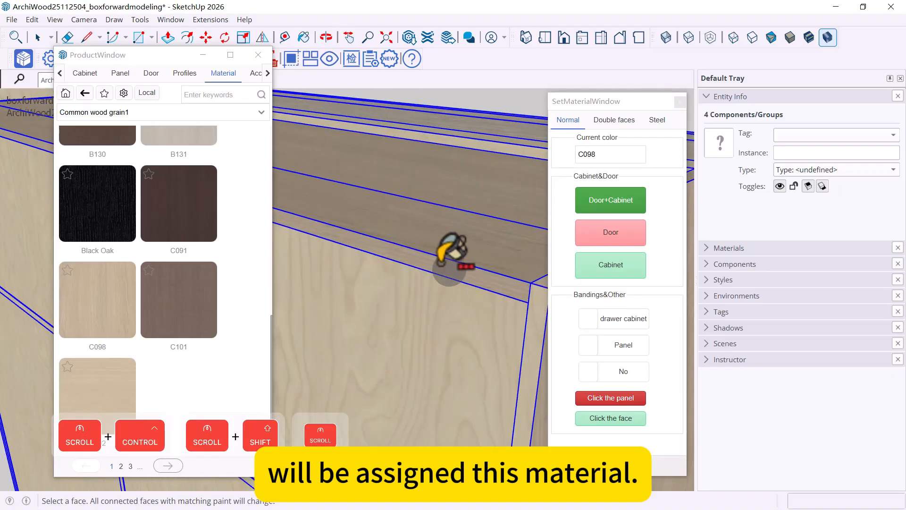
# Apply material C098 to the whole cabinet body of the selected wardrobe, leaving out the doors
pyautogui.scroll(-5, 419, 203)
pyautogui.moveTo(425, 196)
pyautogui.mouseDown(button='middle')
pyautogui.moveTo(424, 258)
pyautogui.moveTo(432, 255)
pyautogui.mouseUp(button='middle')
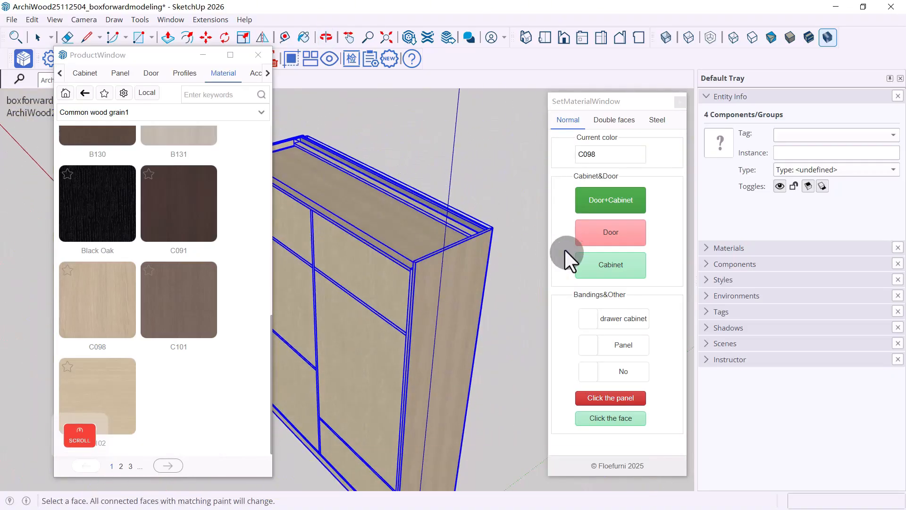
pyautogui.click(616, 267)
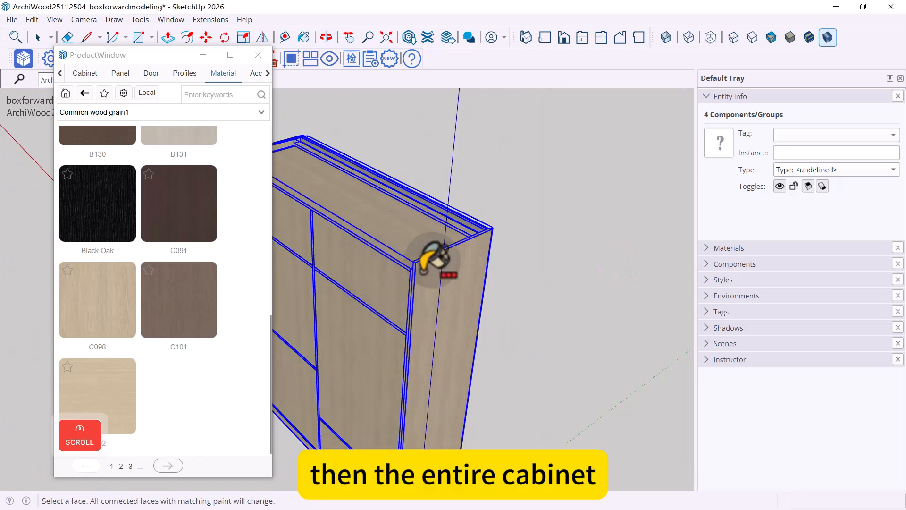
# Go to the second page of materials in the Coloured Panel folder of the product library
pyautogui.moveTo(431, 239)
pyautogui.mouseDown(button='middle')
pyautogui.moveTo(486, 262)
pyautogui.moveTo(263, 264)
pyautogui.moveTo(400, 232)
pyautogui.moveTo(263, 210)
pyautogui.moveTo(306, 207)
pyautogui.mouseUp(button='middle')
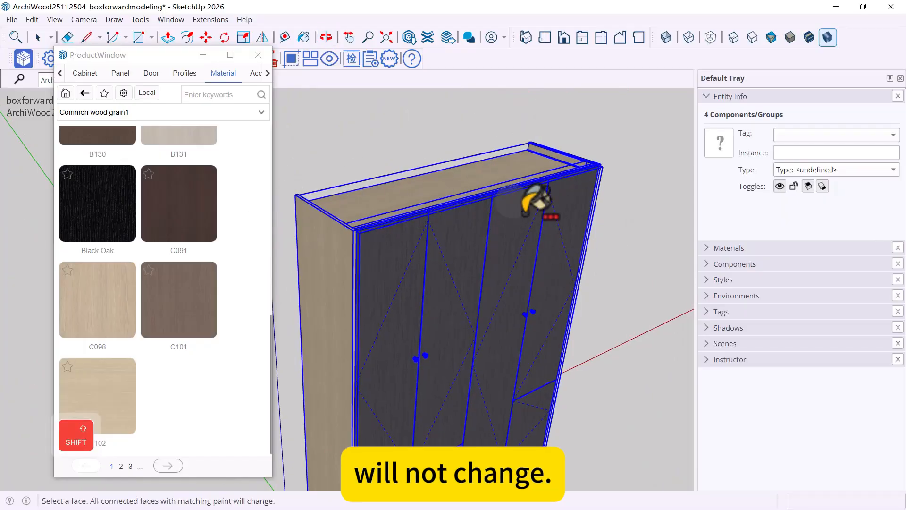
pyautogui.scroll(5, 208, 231)
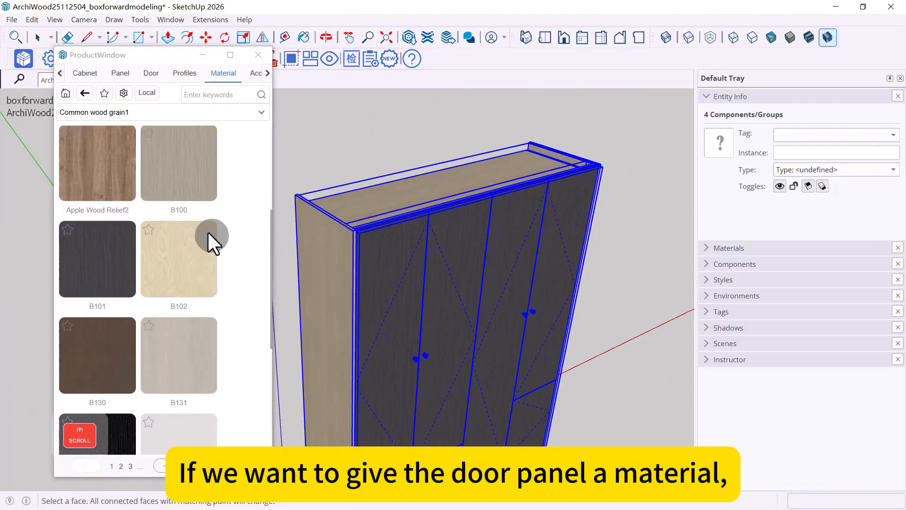
pyautogui.scroll(3, 222, 223)
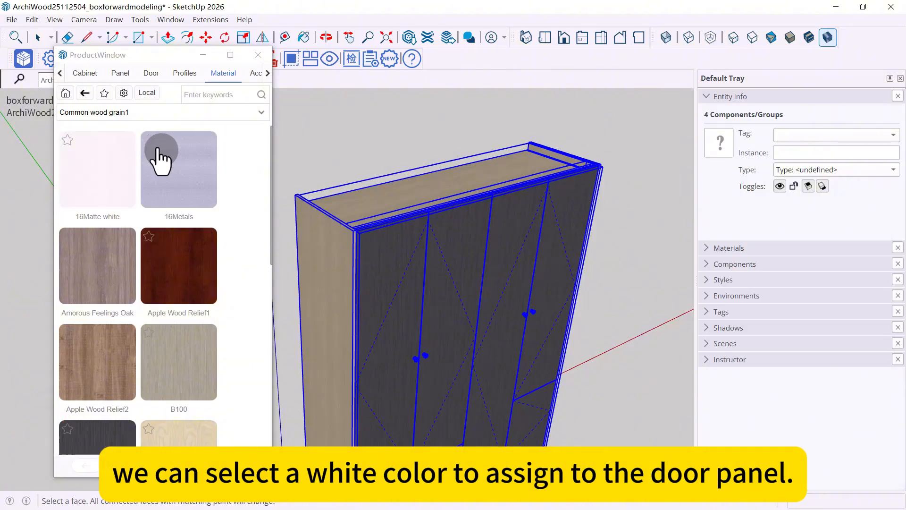
pyautogui.click(85, 93)
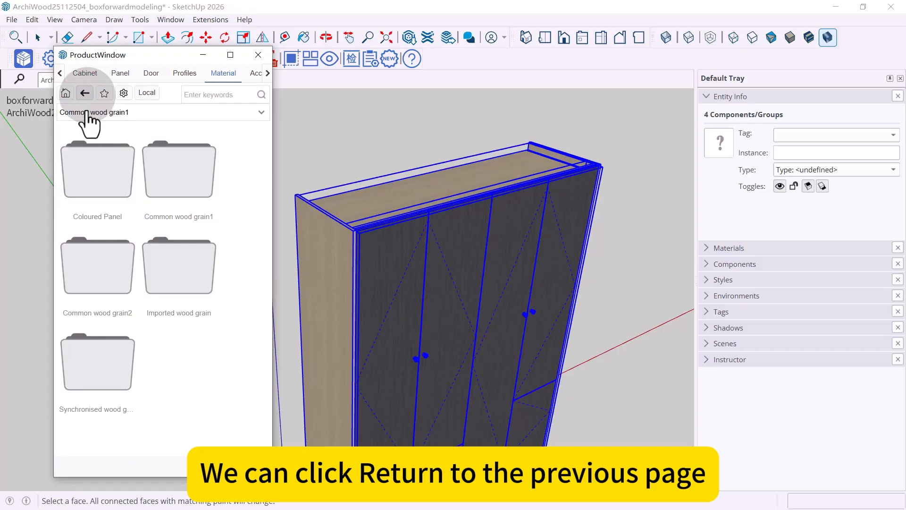
pyautogui.click(92, 169)
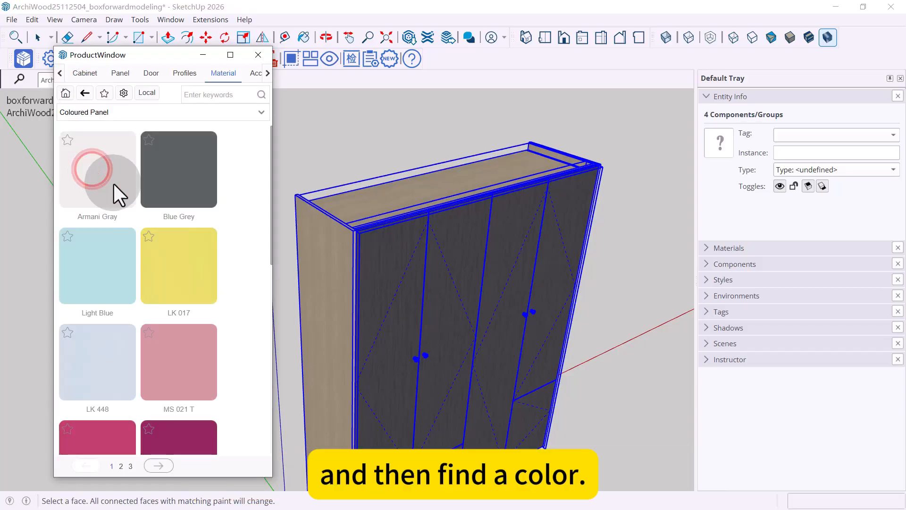
pyautogui.scroll(-8, 142, 226)
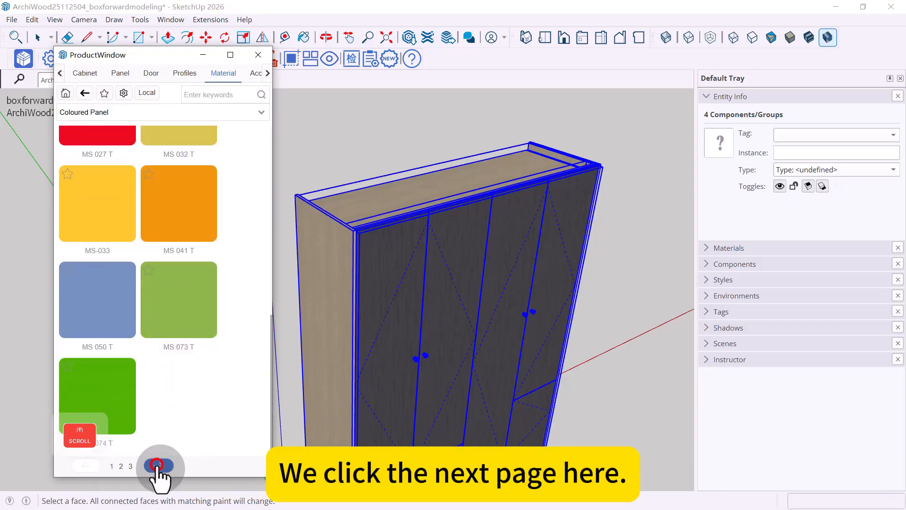
pyautogui.click(157, 465)
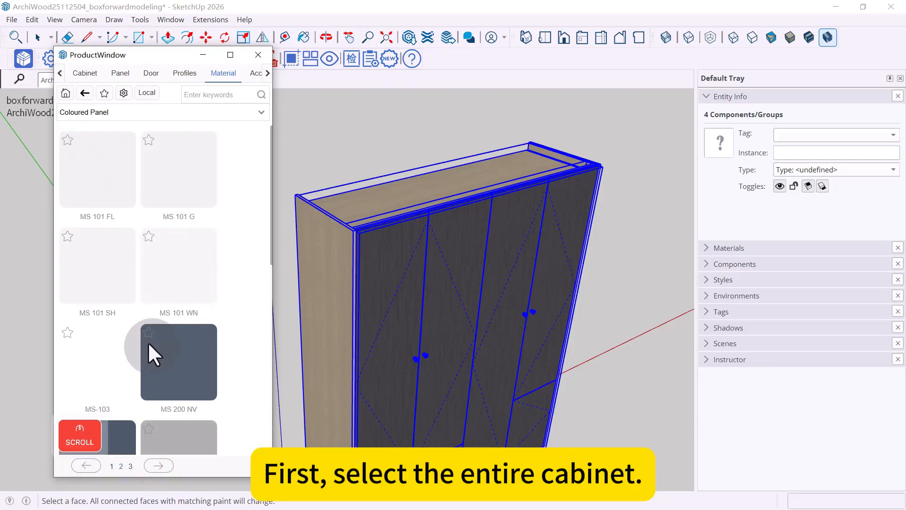
# Apply material MS-103 to the doors of the selected wardrobe and clear the selection
pyautogui.click(377, 171)
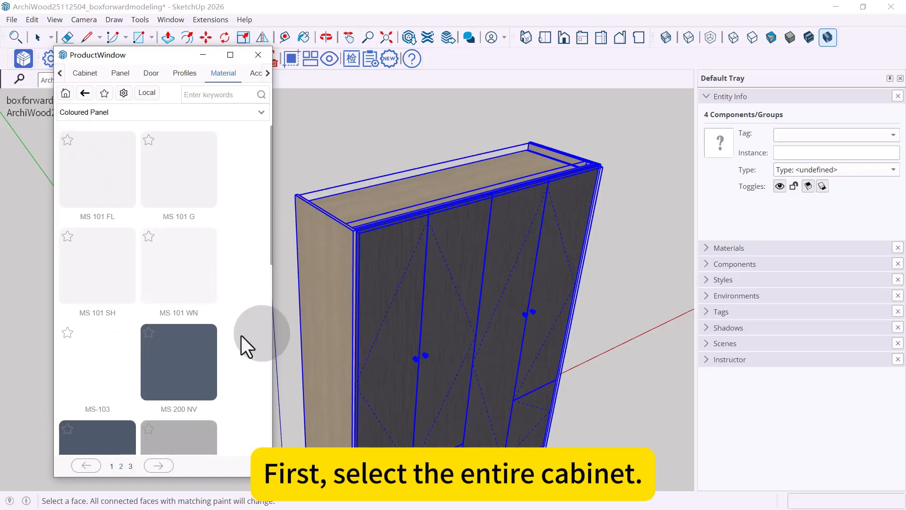
pyautogui.doubleClick(93, 361)
pyautogui.doubleClick(93, 360)
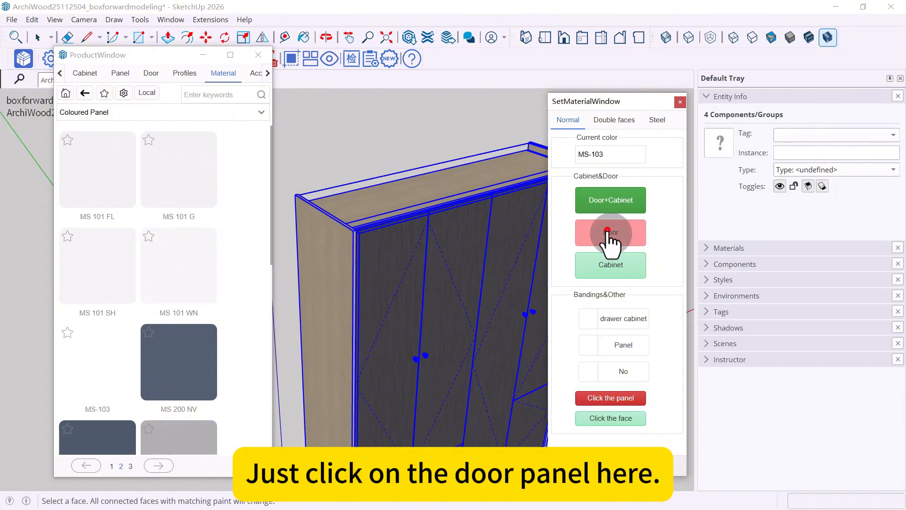
pyautogui.click(608, 233)
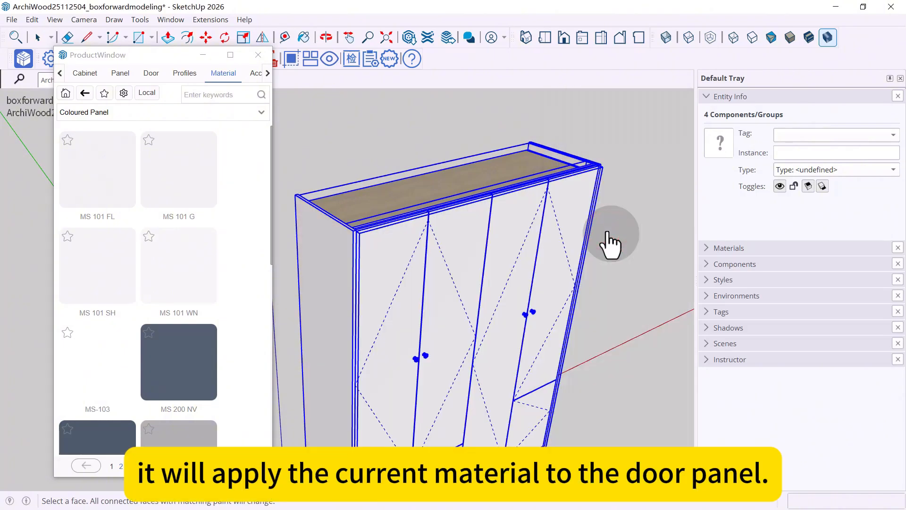
pyautogui.press('space')
pyautogui.click(623, 222)
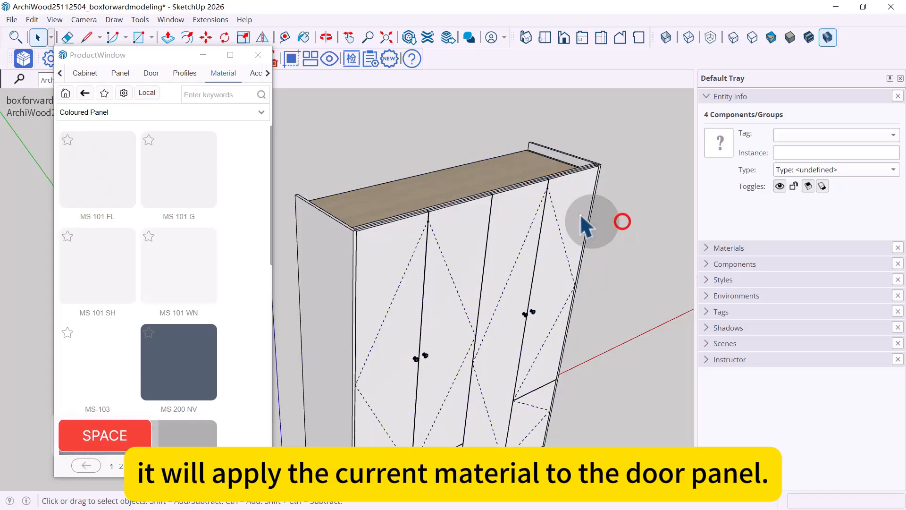
# Close the product library and open the wardrobe's right-hand pair of tall doors with Click Animation
pyautogui.moveTo(586, 227); pyautogui.dragTo(317, 152, button='middle')
pyautogui.click(258, 55)
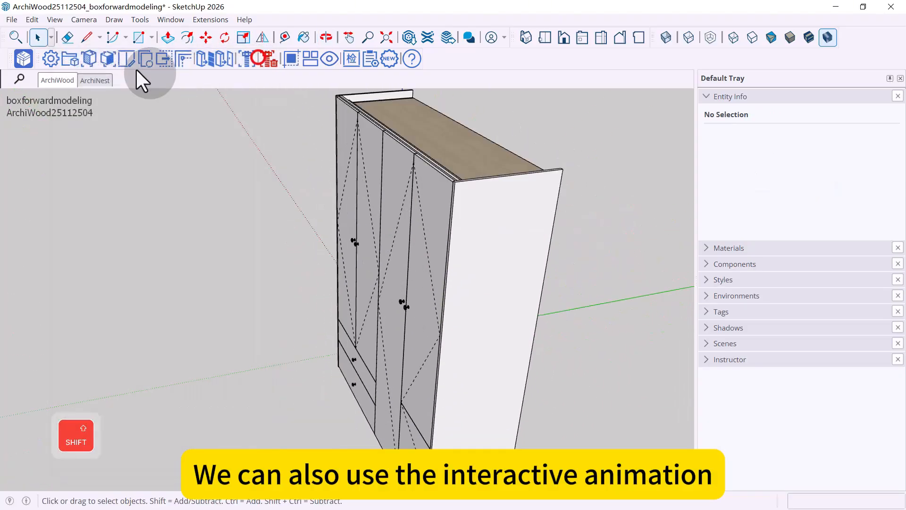
pyautogui.click(18, 58)
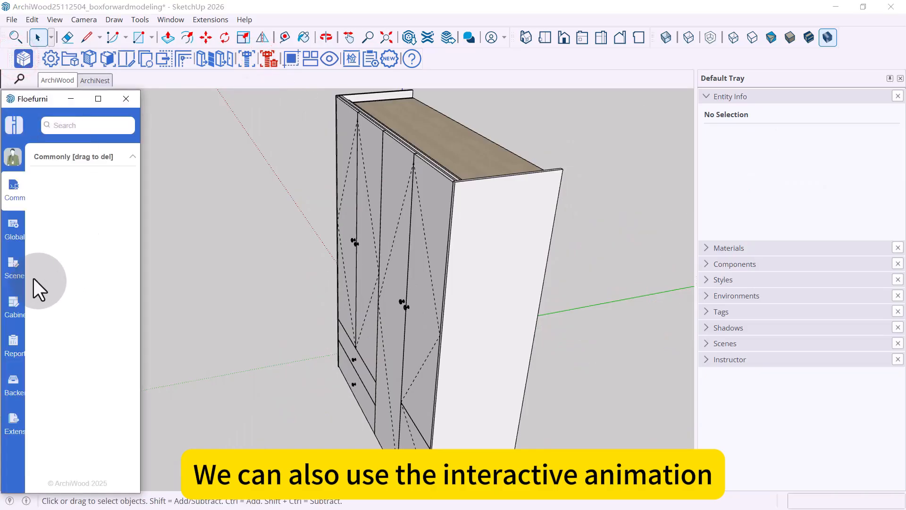
pyautogui.click(12, 319)
pyautogui.scroll(-10, 66, 325)
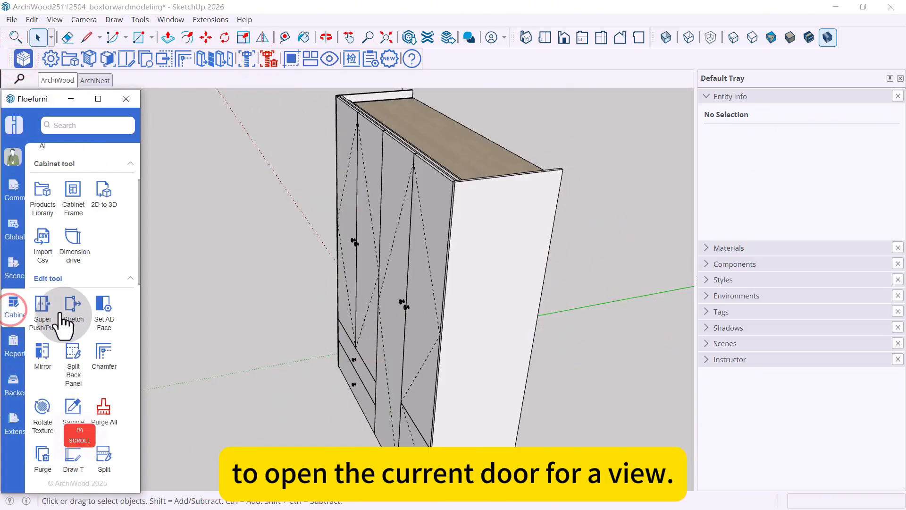
pyautogui.click(103, 250)
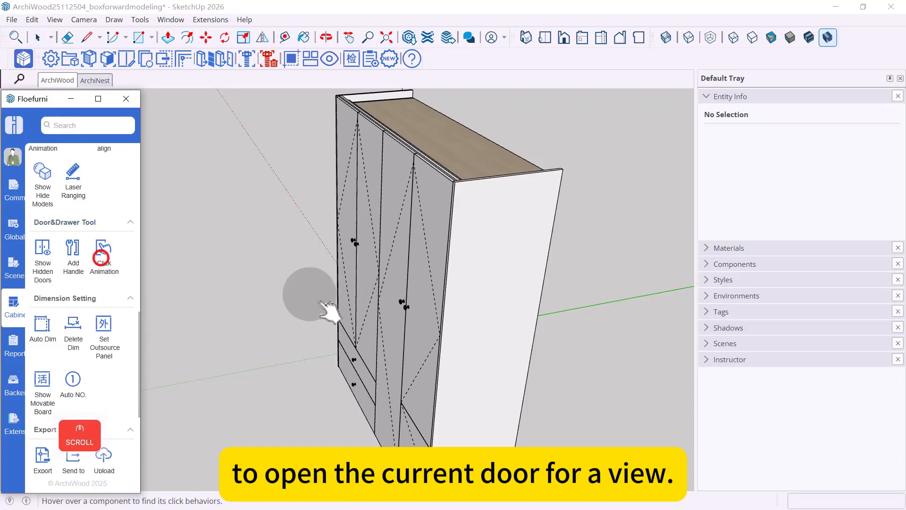
pyautogui.moveTo(303, 289); pyautogui.dragTo(479, 269, button='middle')
pyautogui.click(468, 221)
pyautogui.moveTo(434, 238); pyautogui.dragTo(477, 241, button='middle')
pyautogui.click(434, 216)
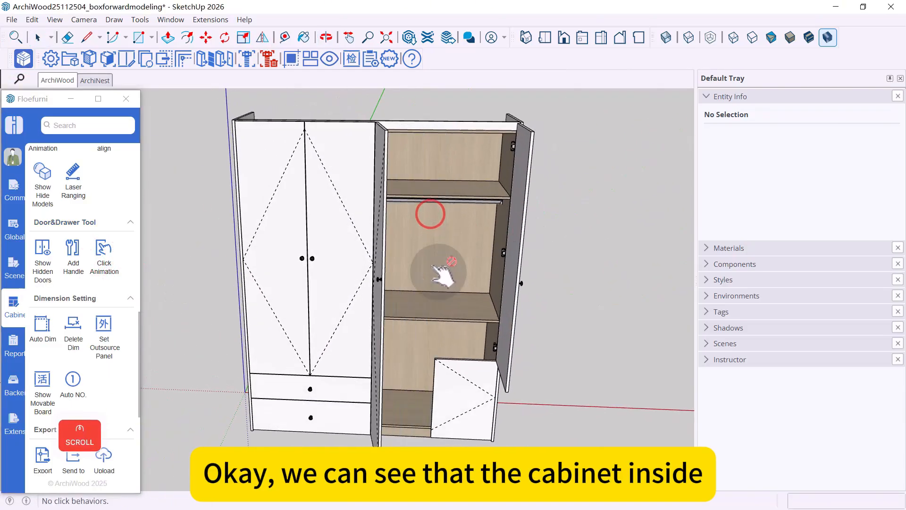
# Examine the materials of the cabinet interior, the open doors and the top filler panel
pyautogui.moveTo(476, 220); pyautogui.dragTo(328, 206, button='middle')
pyautogui.click(328, 207)
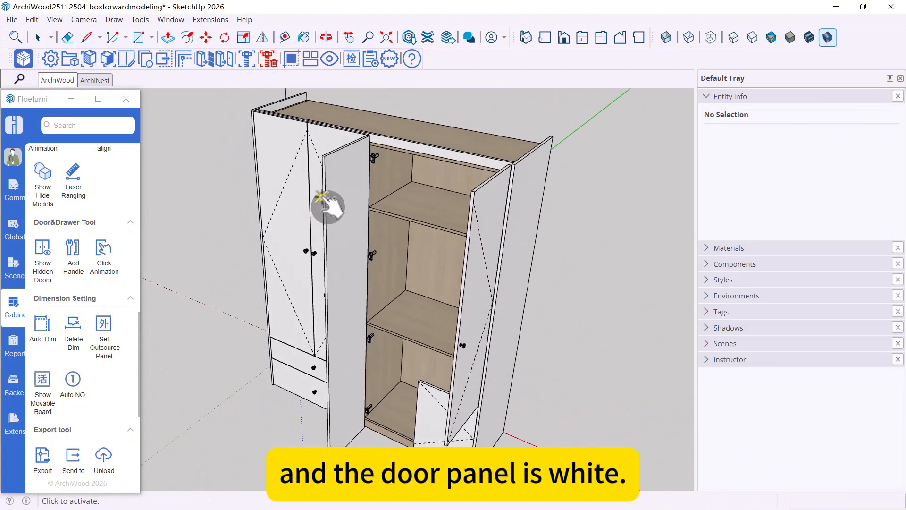
pyautogui.scroll(5, 406, 139)
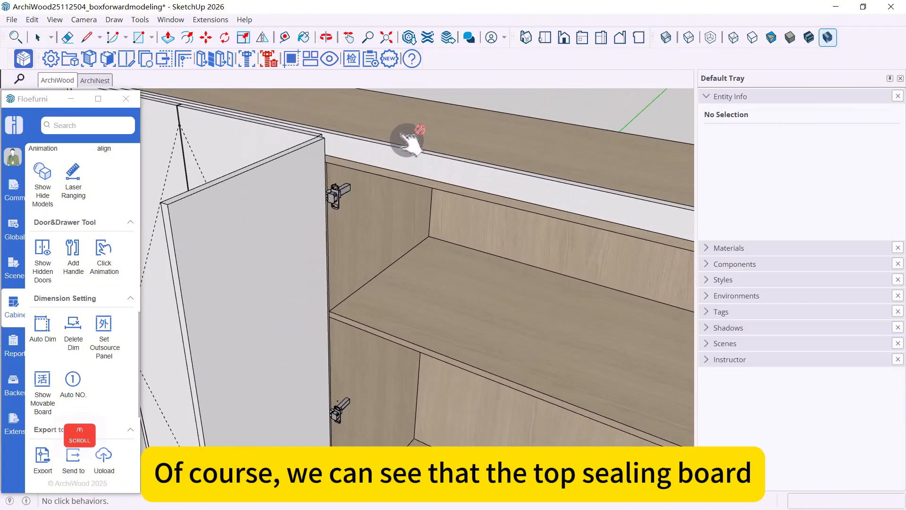
pyautogui.moveTo(422, 156); pyautogui.dragTo(435, 196, button='middle')
pyautogui.scroll(-3, 354, 182)
pyautogui.scroll(5, 535, 229)
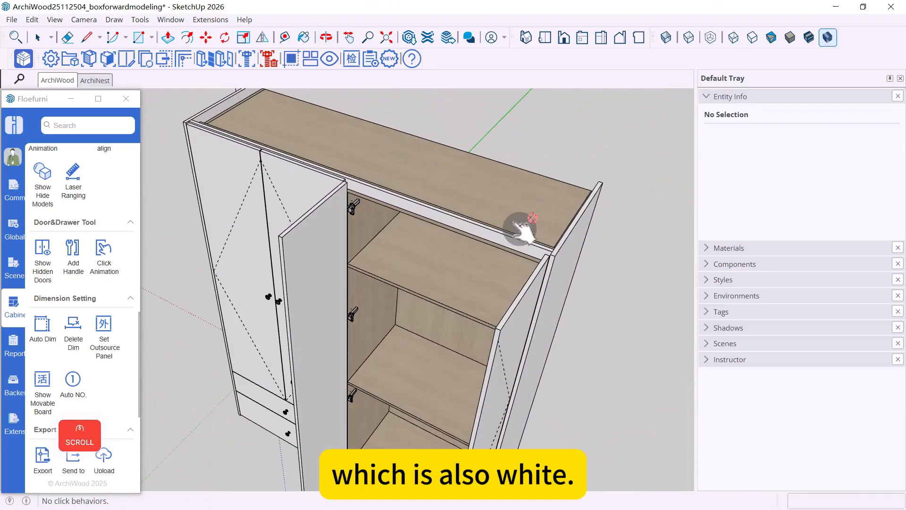
pyautogui.press('space')
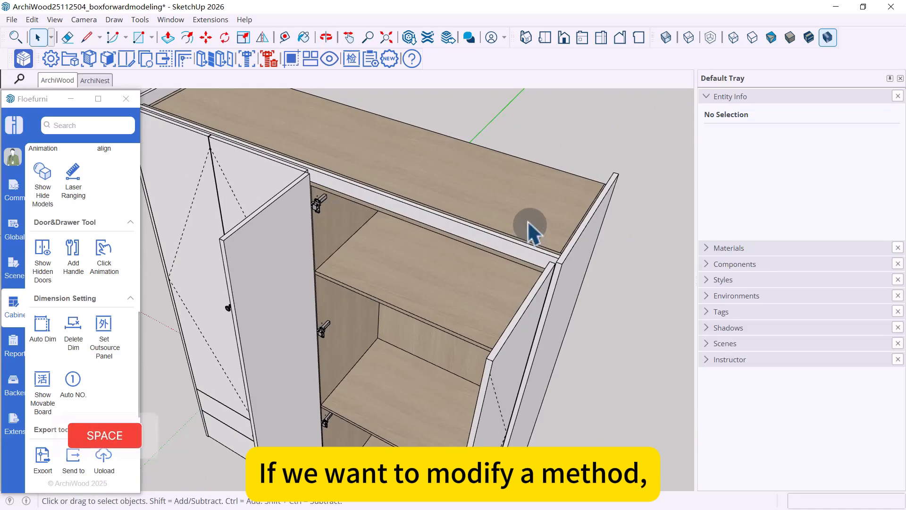
# Pick material C098 from Common wood grain1 in the Double veneer library for painting individual panels
pyautogui.click(69, 58)
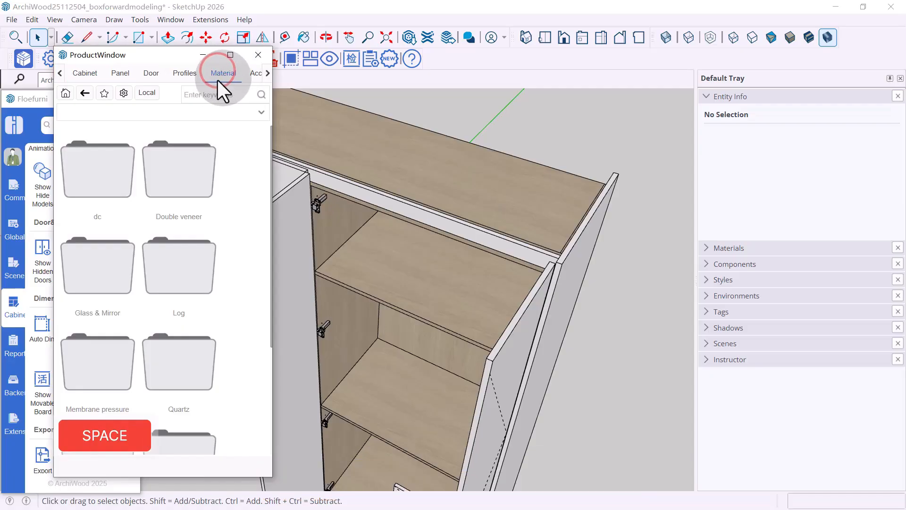
pyautogui.doubleClick(178, 170)
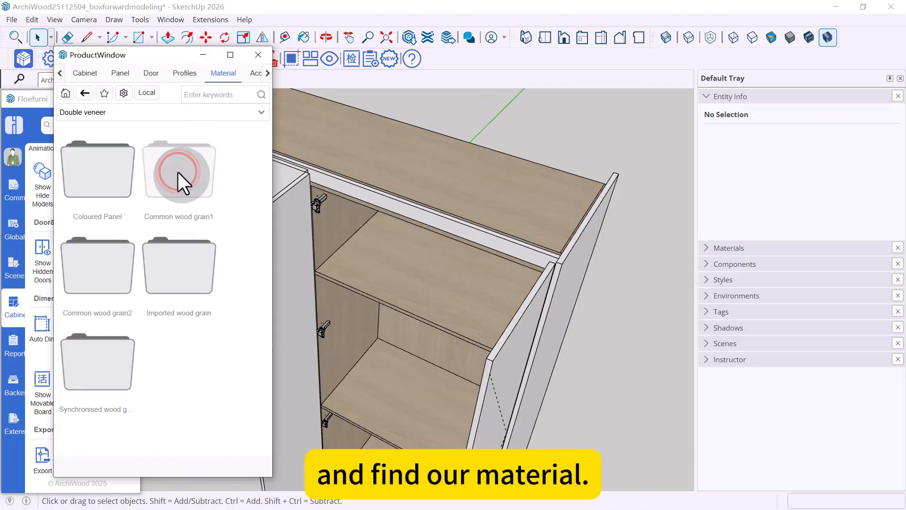
pyautogui.doubleClick(174, 174)
pyautogui.scroll(-10, 175, 226)
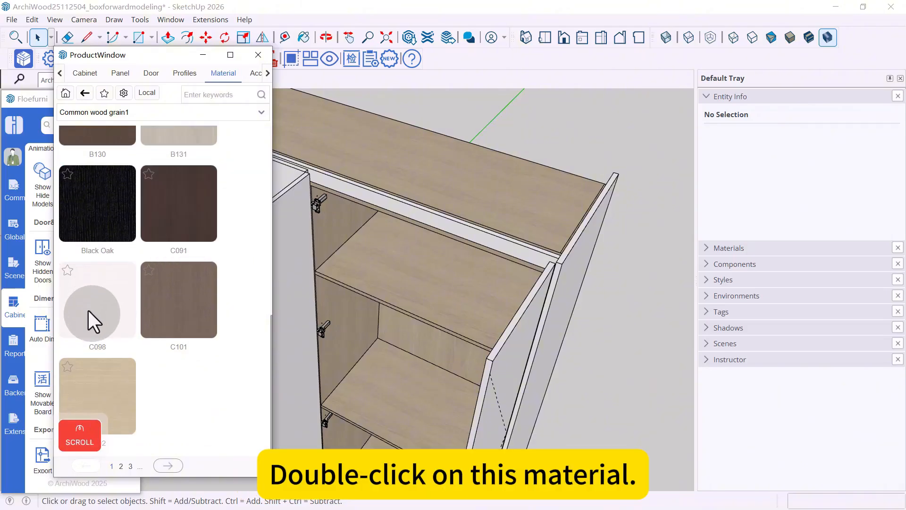
pyautogui.doubleClick(88, 305)
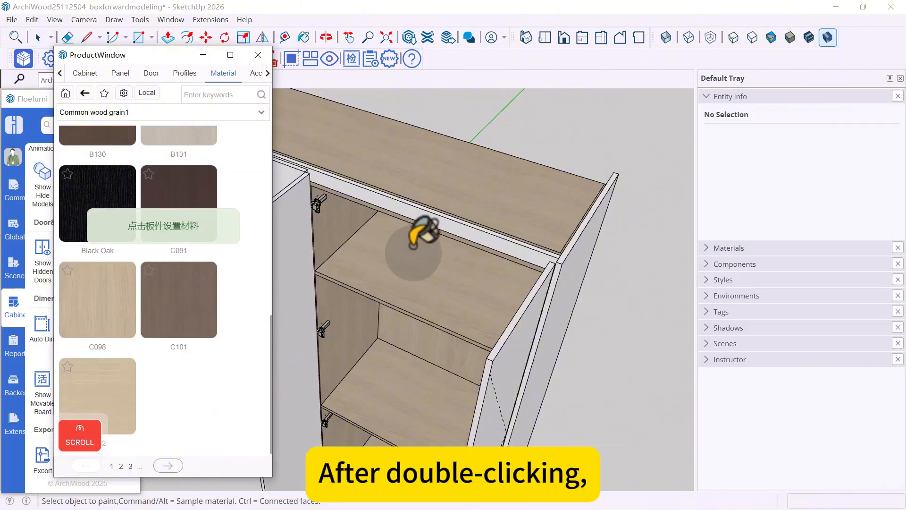
# Paint C098 onto the top filler panel and the wardrobe's right side panel, and close the product library
pyautogui.click(407, 206)
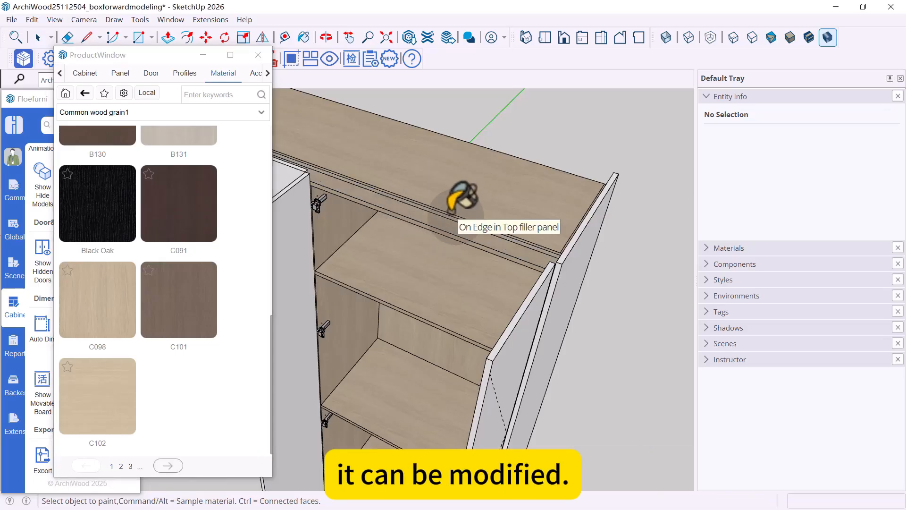
pyautogui.click(592, 250)
pyautogui.moveTo(548, 188)
pyautogui.mouseDown(button='middle')
pyautogui.moveTo(511, 188)
pyautogui.moveTo(496, 161)
pyautogui.mouseUp(button='middle')
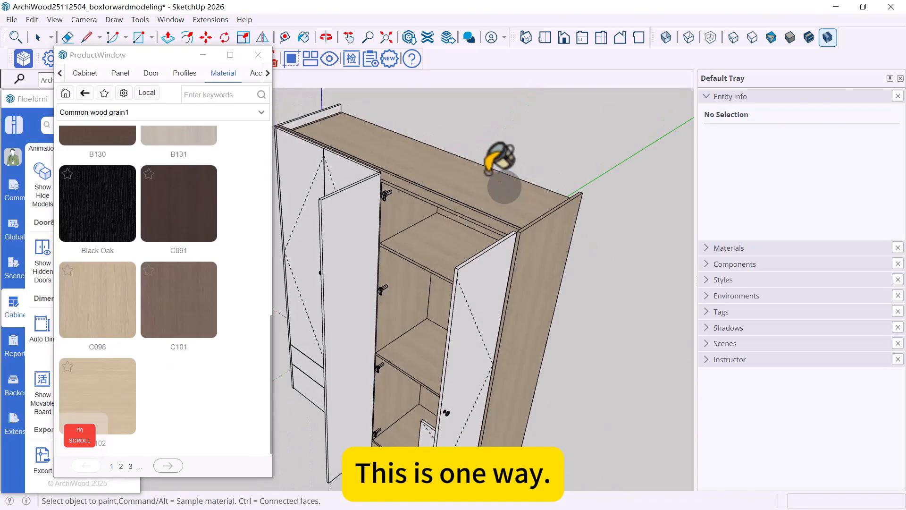
pyautogui.click(258, 54)
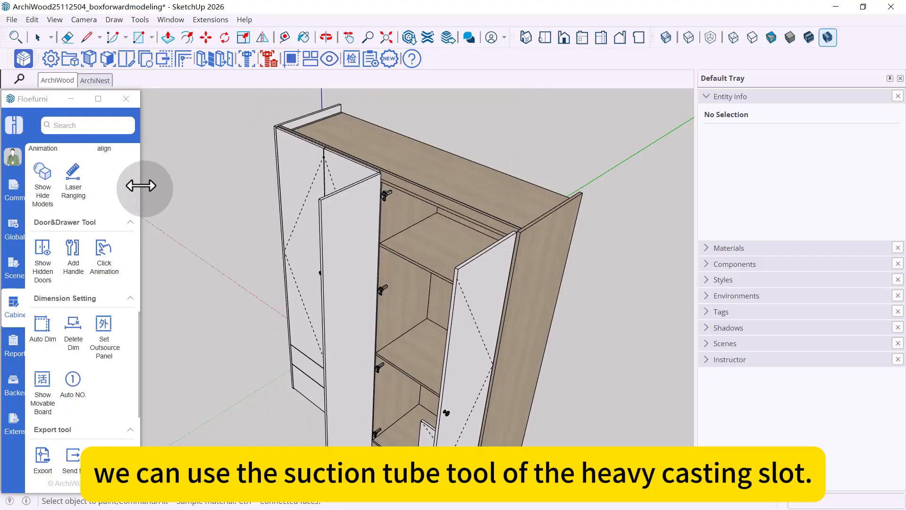
# Sample the MS-103 material from the open door with Sample Paint, choosing its material rather than its door type
pyautogui.scroll(-5, 129, 222)
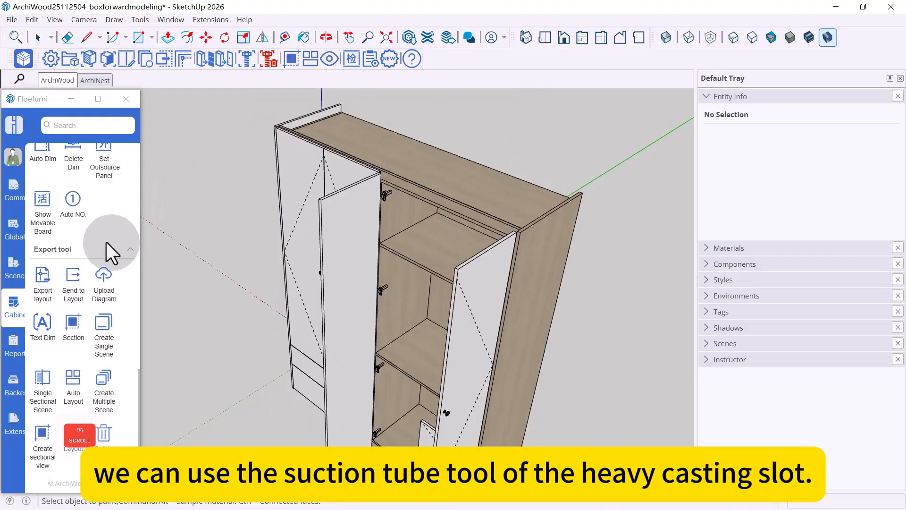
pyautogui.click(12, 304)
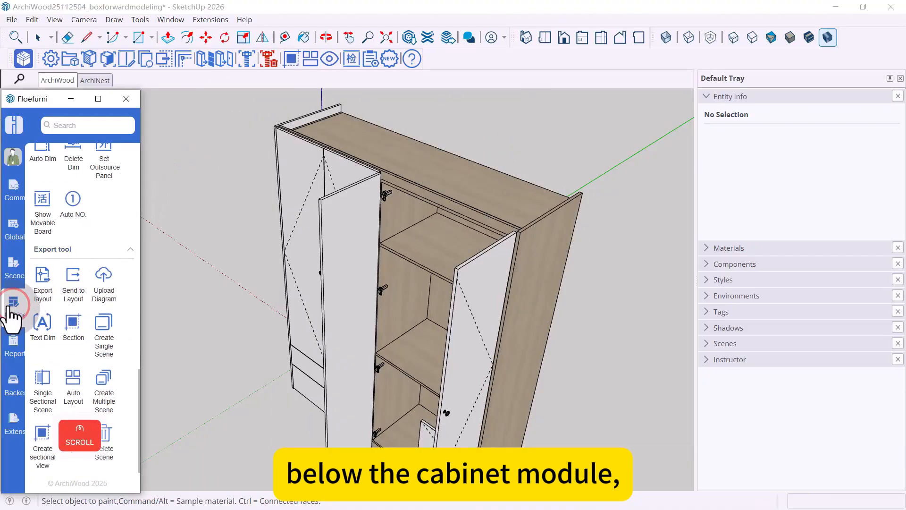
pyautogui.scroll(5, 71, 250)
pyautogui.scroll(5, 78, 250)
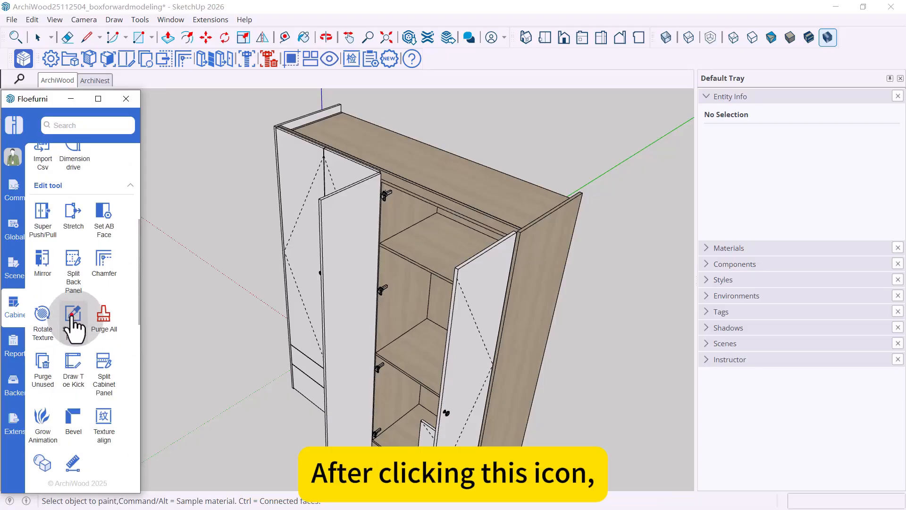
pyautogui.click(74, 320)
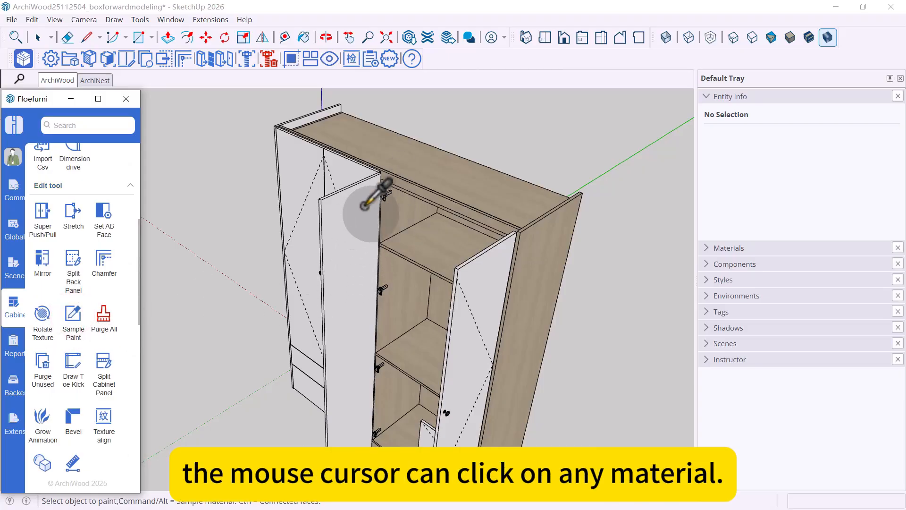
pyautogui.scroll(2, 333, 215)
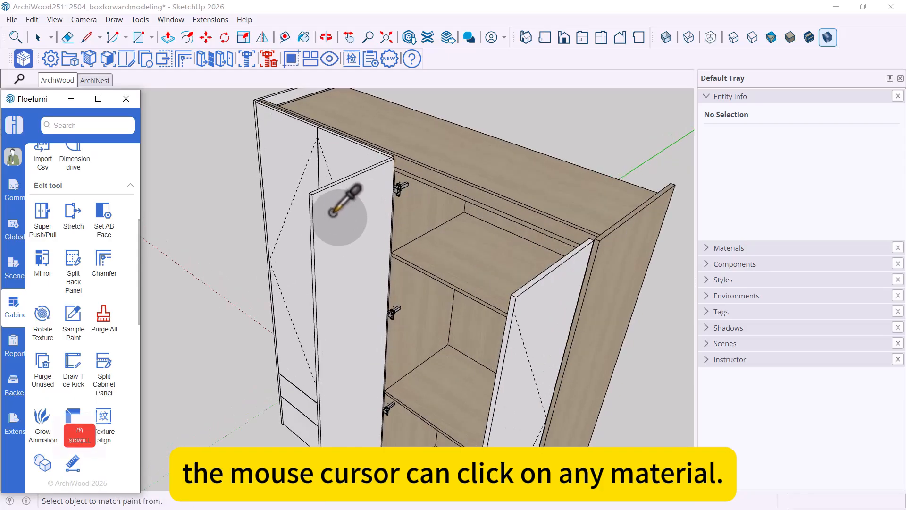
pyautogui.click(332, 214)
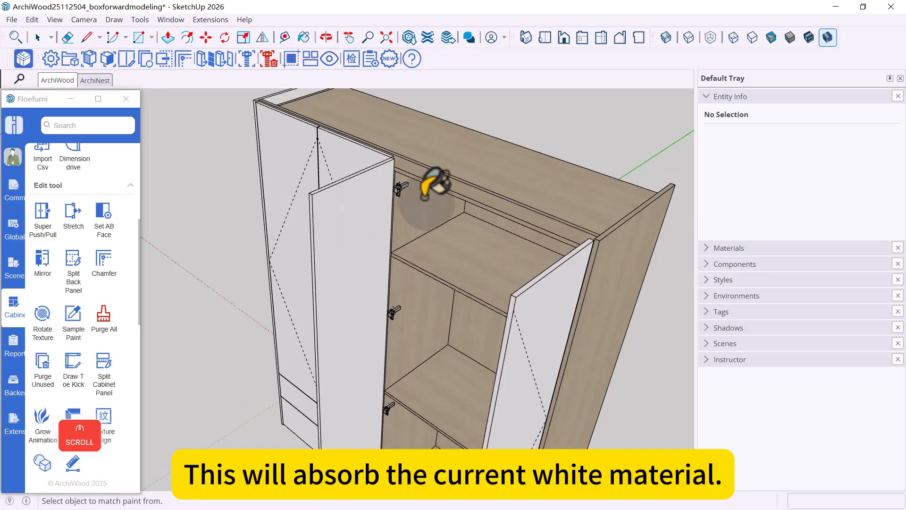
pyautogui.click(460, 184)
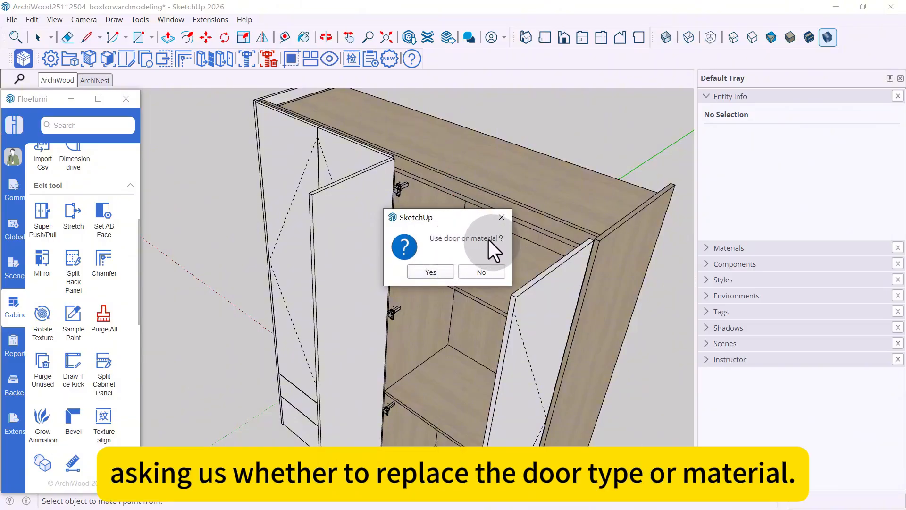
pyautogui.click(477, 271)
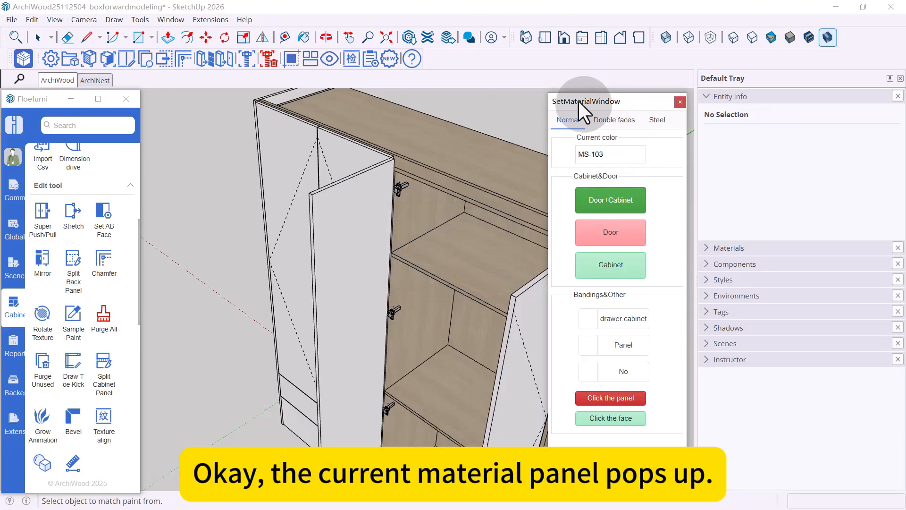
# Paint the sampled MS-103 material onto the wardrobe's top filler panel and right side panel
pyautogui.click(612, 398)
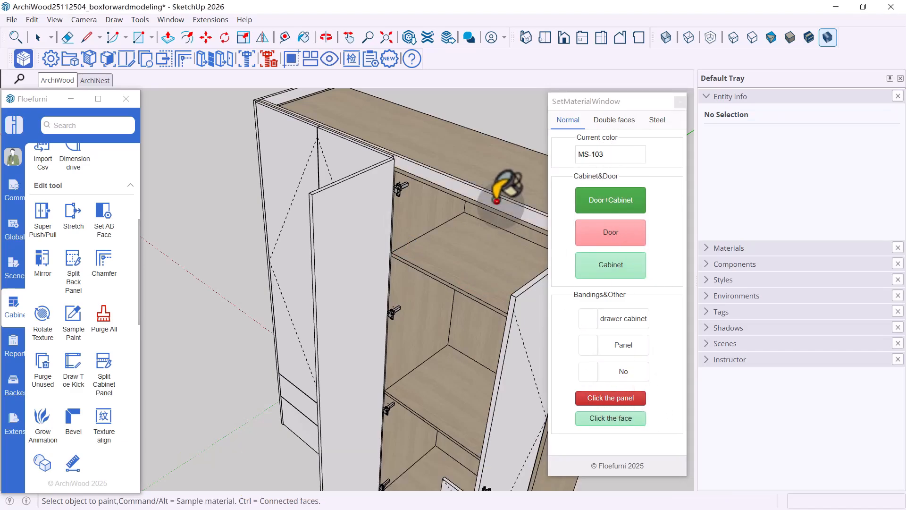
pyautogui.click(497, 201)
pyautogui.moveTo(379, 174); pyautogui.dragTo(443, 177, button='middle')
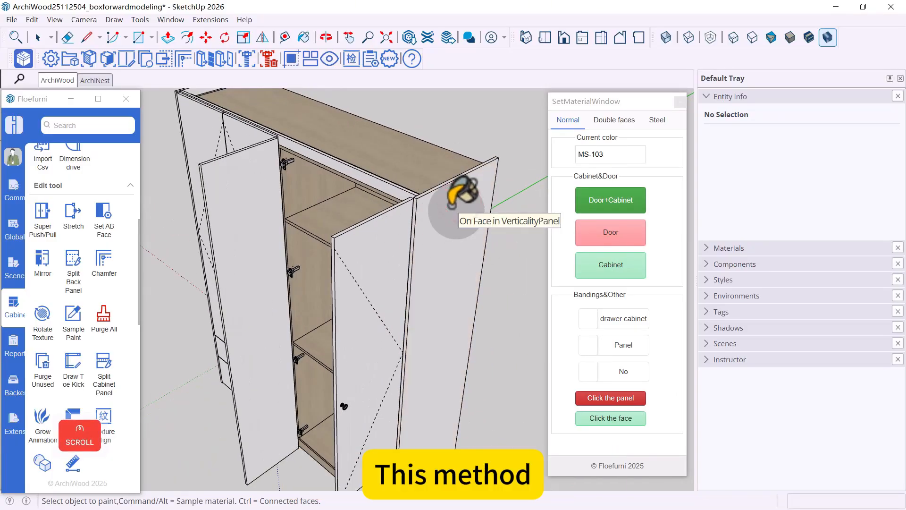
# View the material categories in the product library and close the library
pyautogui.click(70, 57)
pyautogui.click(215, 72)
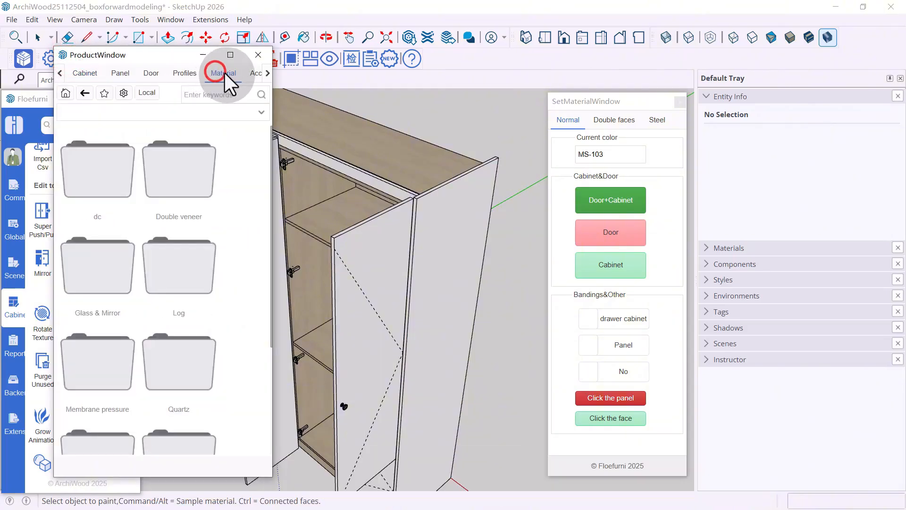
pyautogui.click(257, 56)
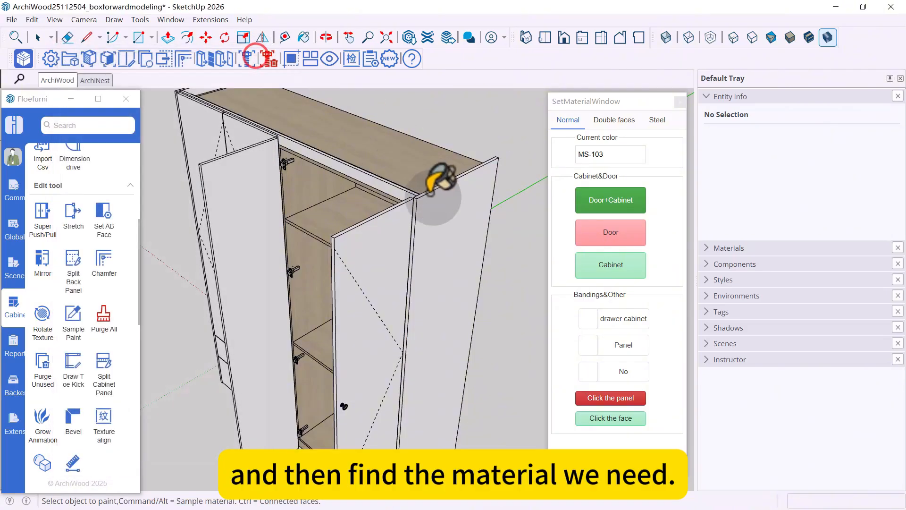
# Sample C098 from the cabinet's top board and paint it onto the top filler panel and the right side panel
pyautogui.click(72, 315)
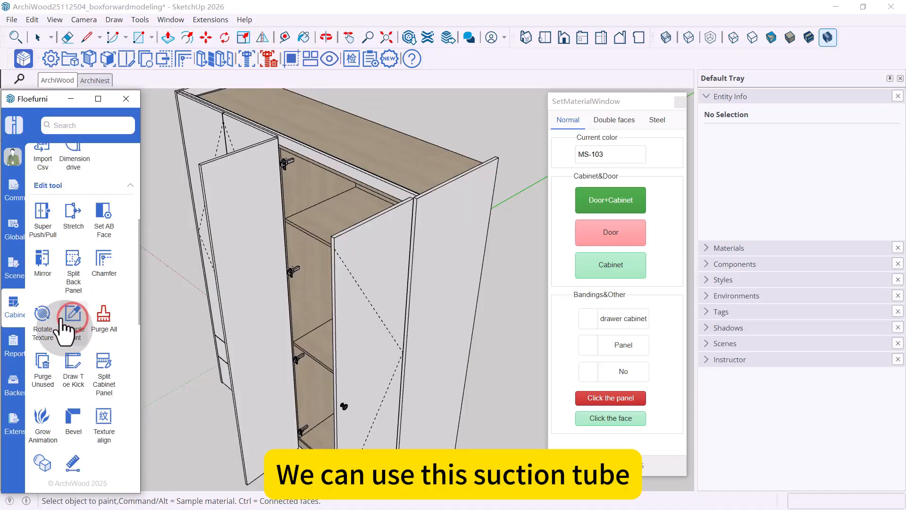
pyautogui.click(390, 155)
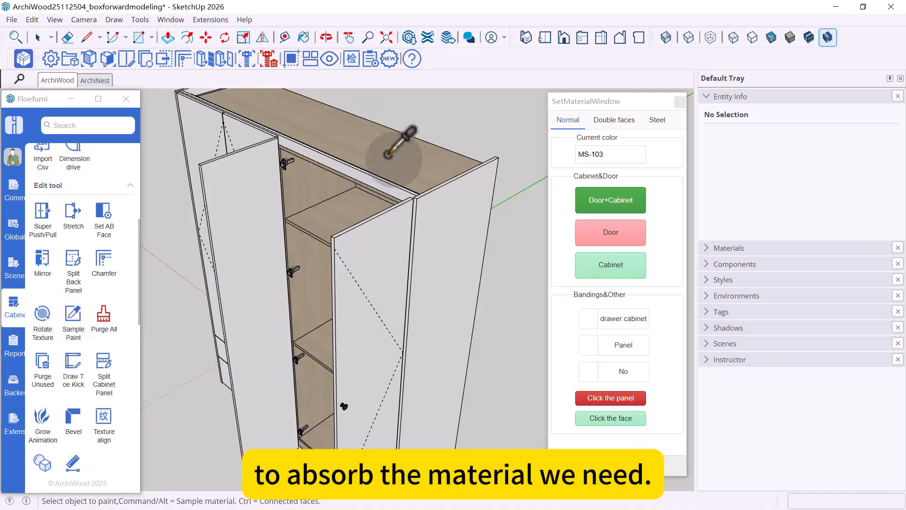
pyautogui.click(612, 398)
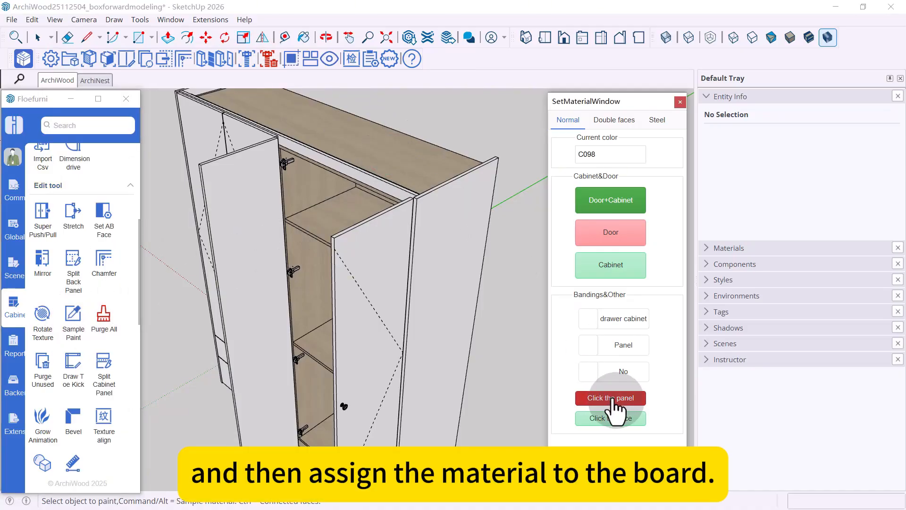
pyautogui.click(354, 171)
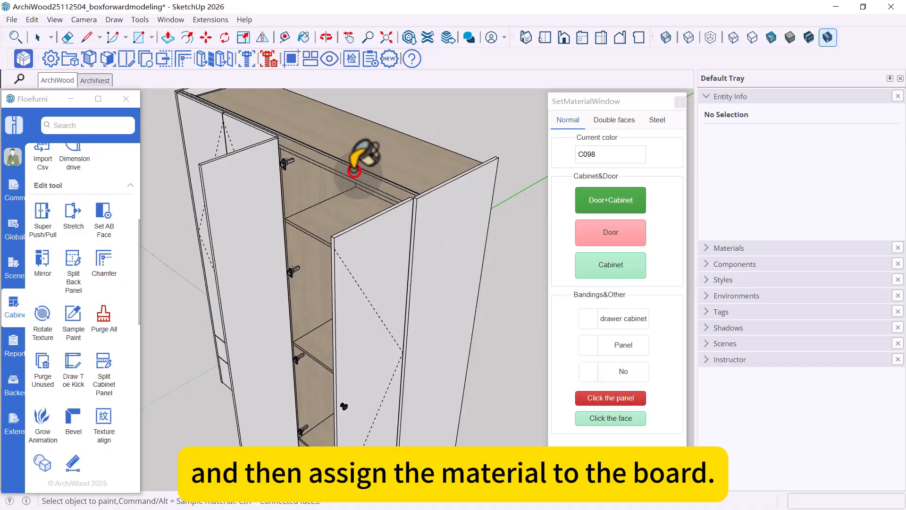
pyautogui.click(432, 204)
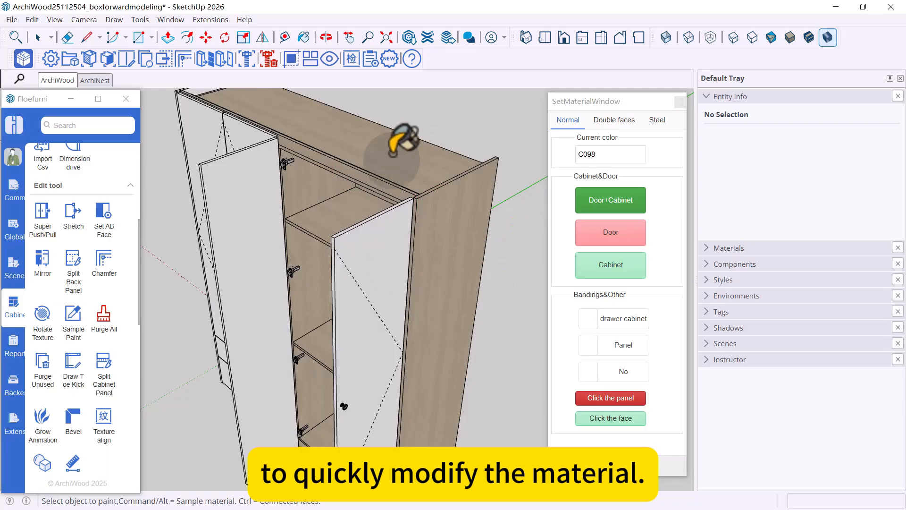
# Sample MS-103 from the open right door, paint it onto the right side panel and top filler panel, and close the material window
pyautogui.scroll(-3, 455, 222)
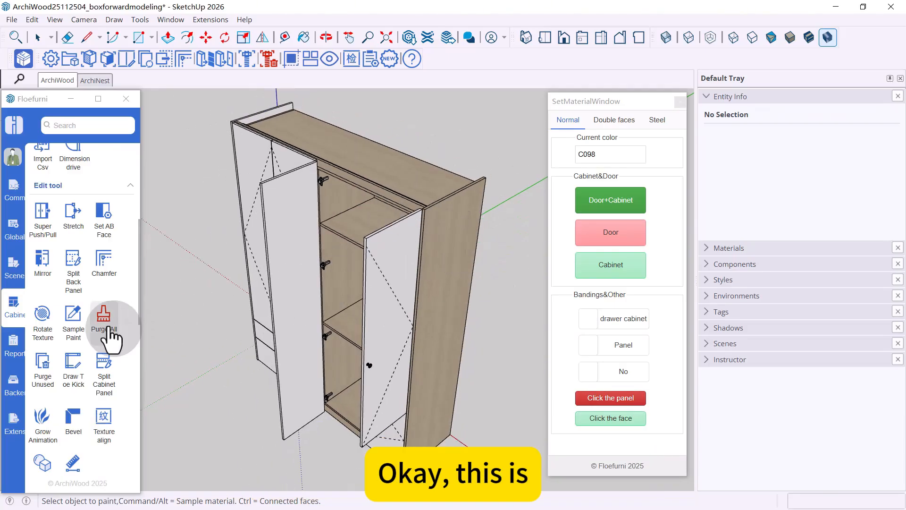
pyautogui.click(73, 318)
pyautogui.click(401, 241)
pyautogui.click(598, 397)
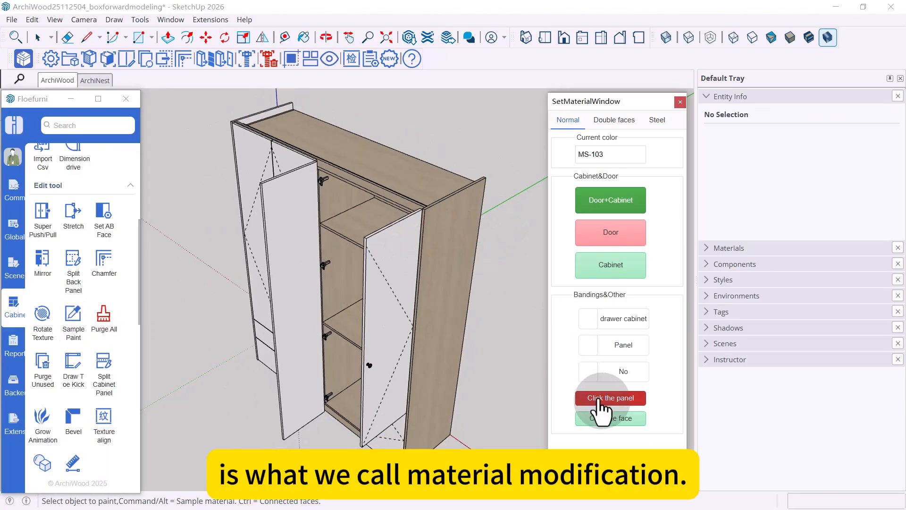
pyautogui.click(461, 203)
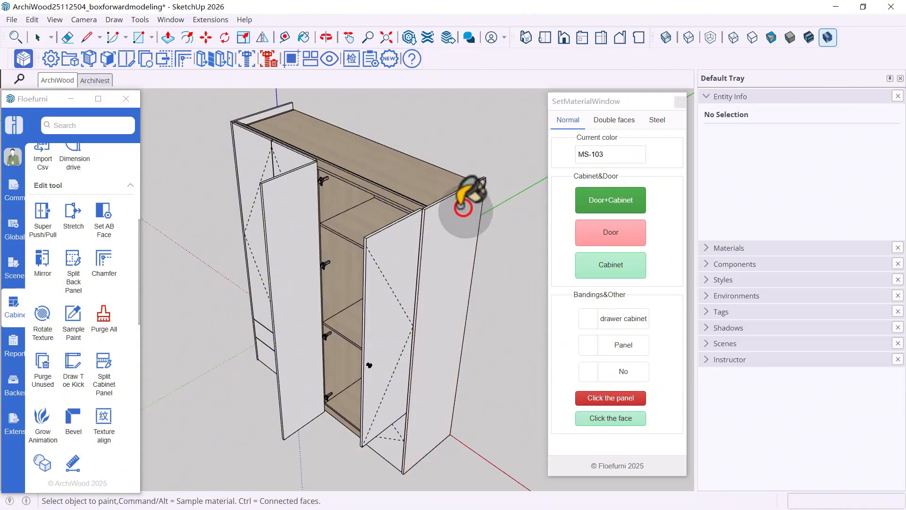
pyautogui.click(386, 190)
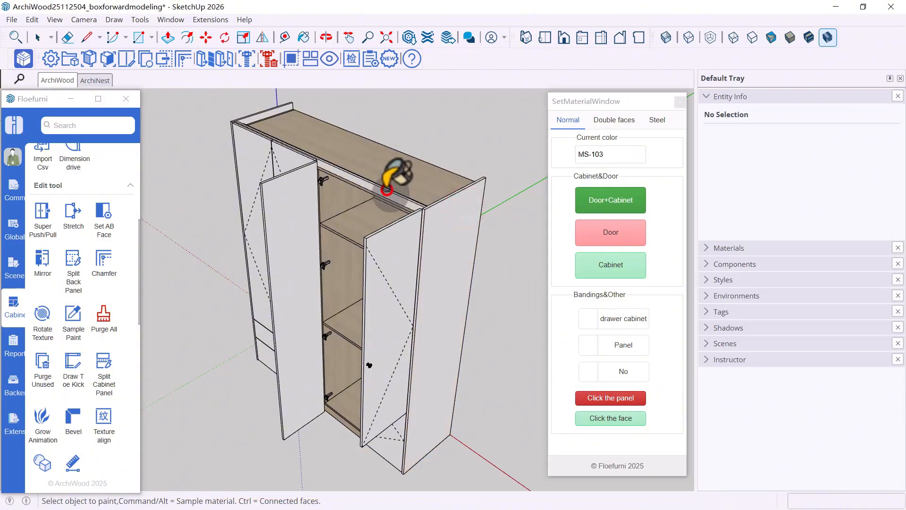
pyautogui.click(680, 102)
pyautogui.press('space')
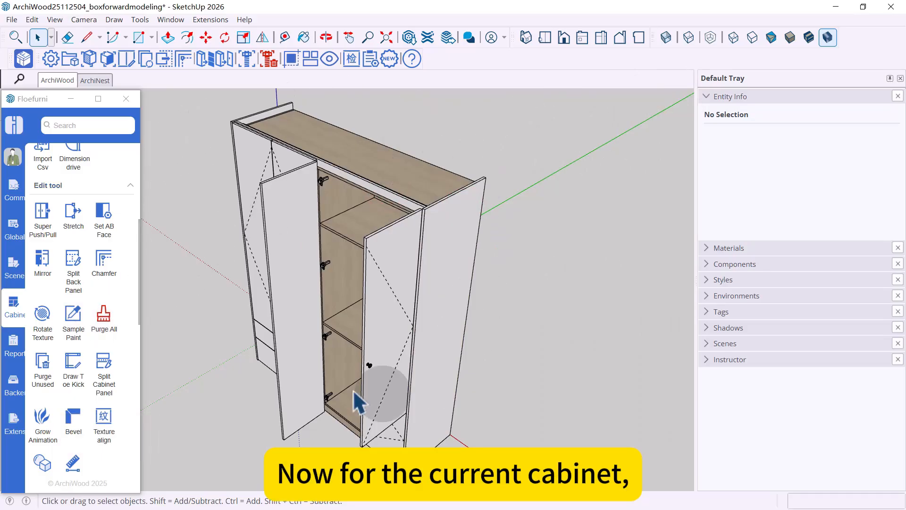
# Select the entire wardrobe, including its side and filler panels, and open it in the element editor
pyautogui.moveTo(336, 353); pyautogui.dragTo(374, 310, button='middle')
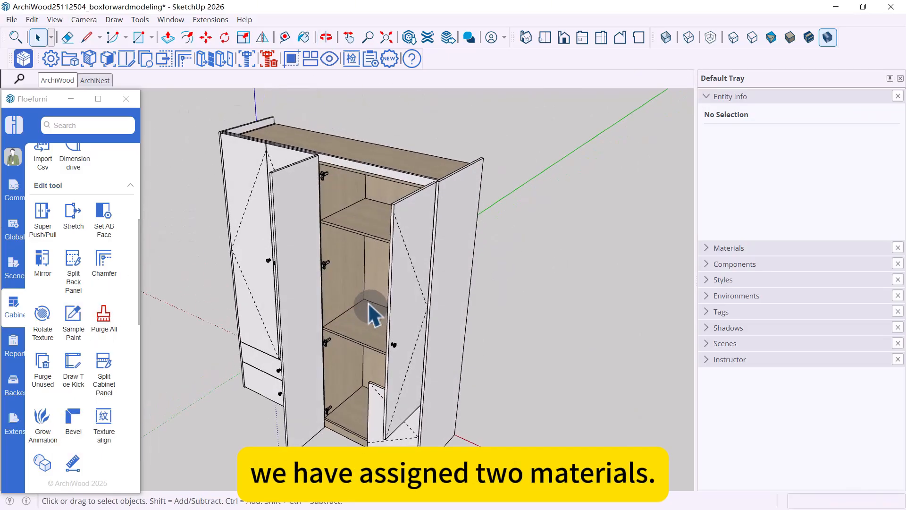
pyautogui.scroll(-2, 317, 208)
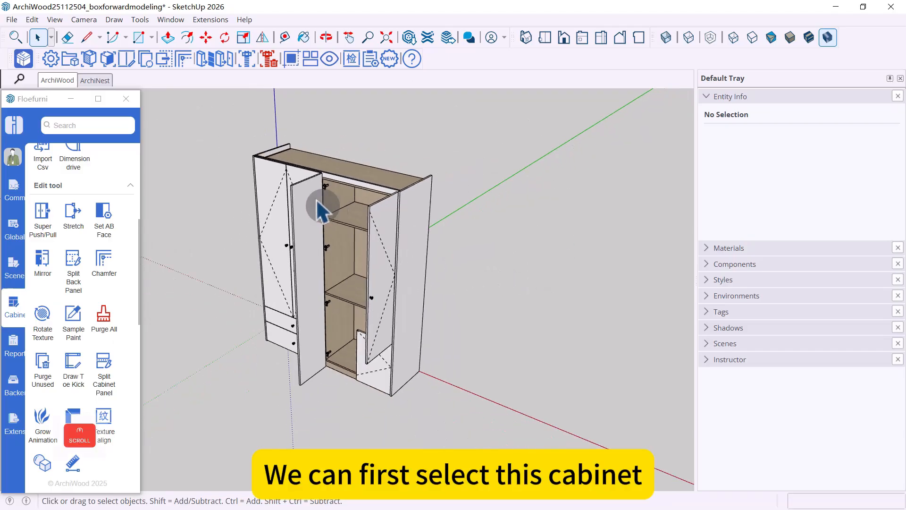
pyautogui.moveTo(202, 113); pyautogui.dragTo(519, 446)
pyautogui.rightClick(406, 241)
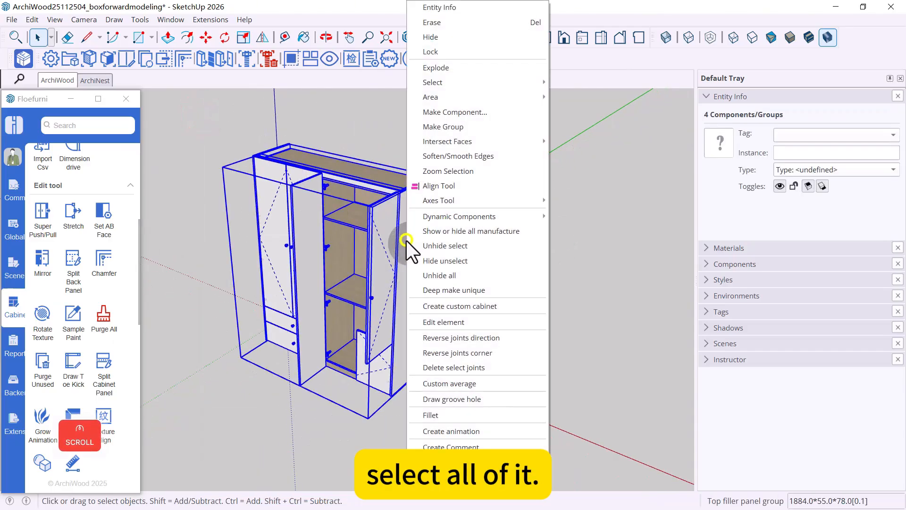
pyautogui.click(446, 323)
# Show the selected wardrobe's material list in the element editor and widen the editor until each material's options fit on one row
pyautogui.moveTo(637, 83); pyautogui.dragTo(507, 74)
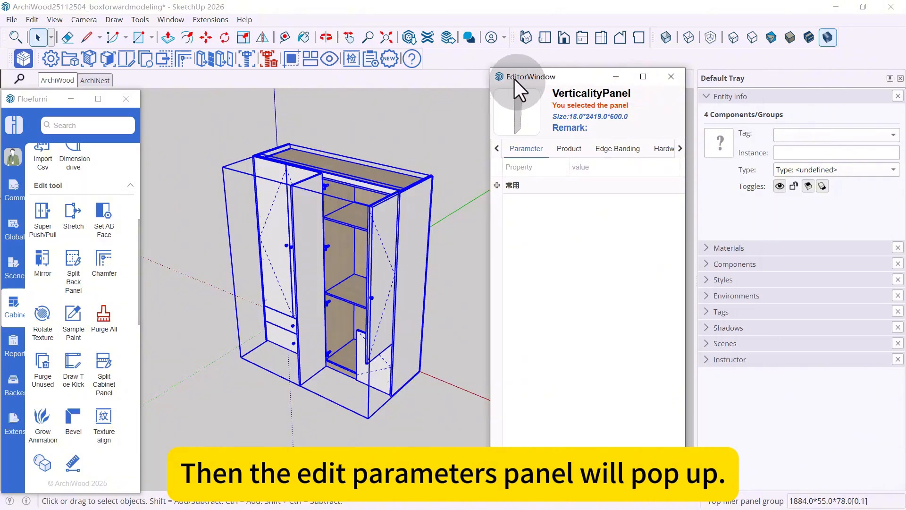
pyautogui.moveTo(687, 216); pyautogui.dragTo(668, 218)
pyautogui.click(662, 149)
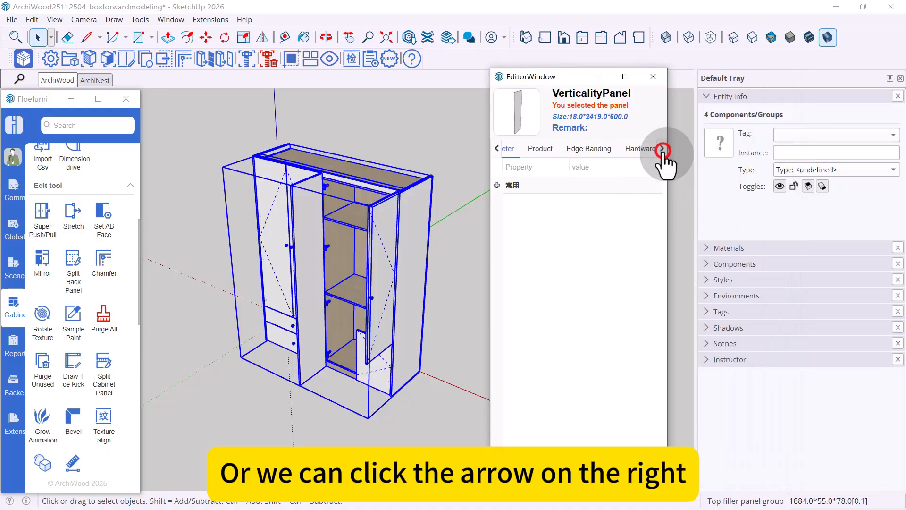
pyautogui.click(661, 149)
pyautogui.click(661, 149)
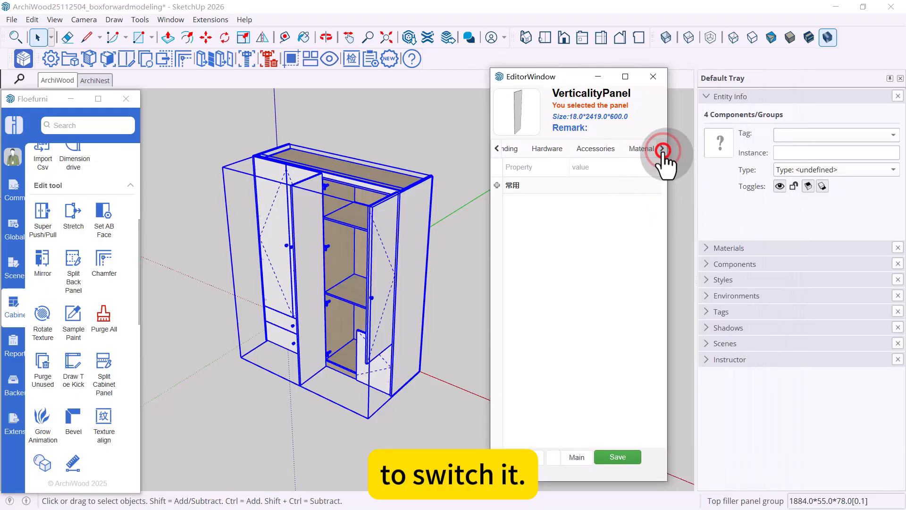
pyautogui.click(629, 145)
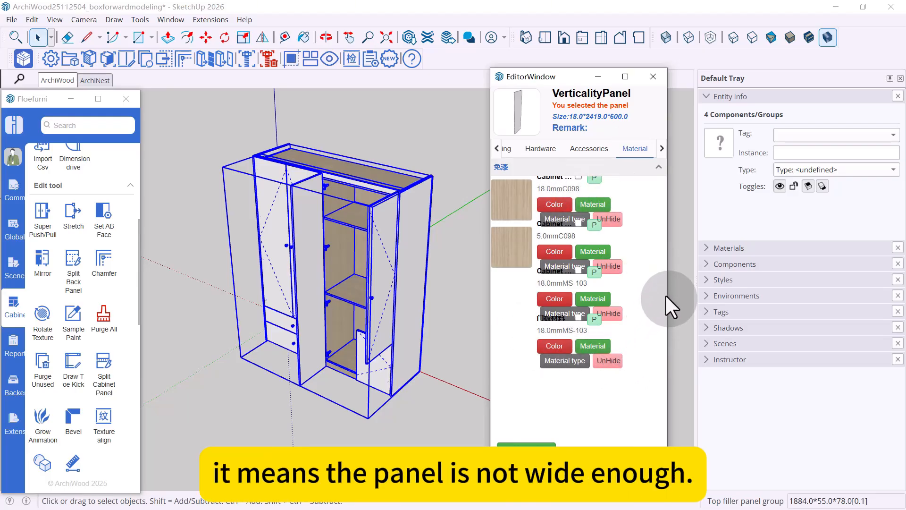
pyautogui.moveTo(666, 293); pyautogui.dragTo(730, 294)
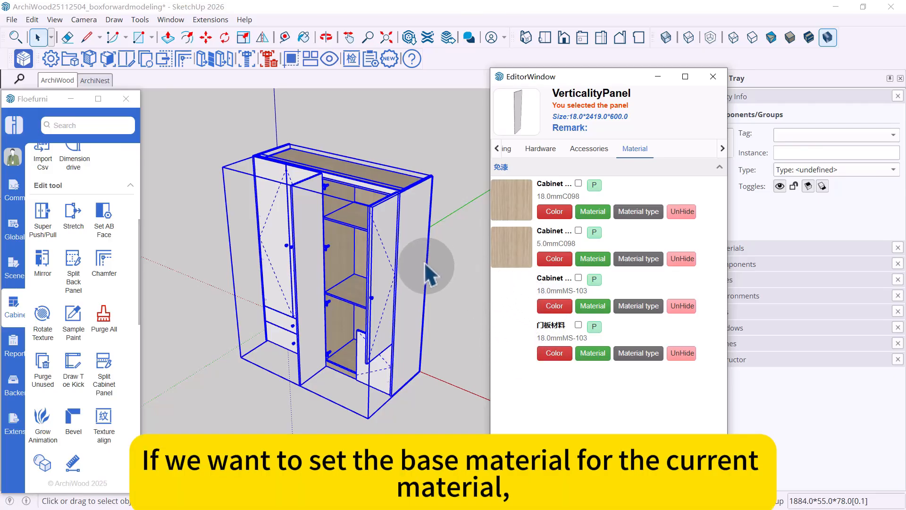
# Open the base material naming for the 18.0mm C098 cabinet material and add a substrate named "particle board"
pyautogui.click(593, 211)
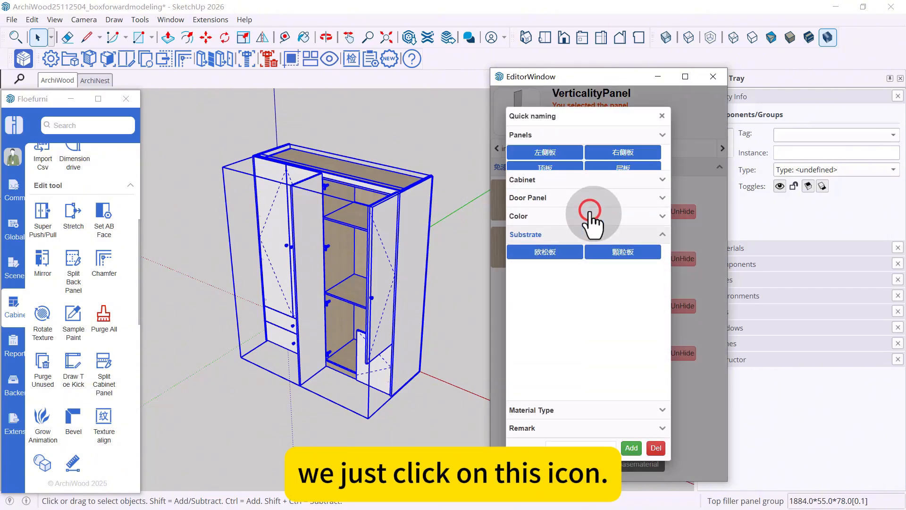
pyautogui.click(585, 208)
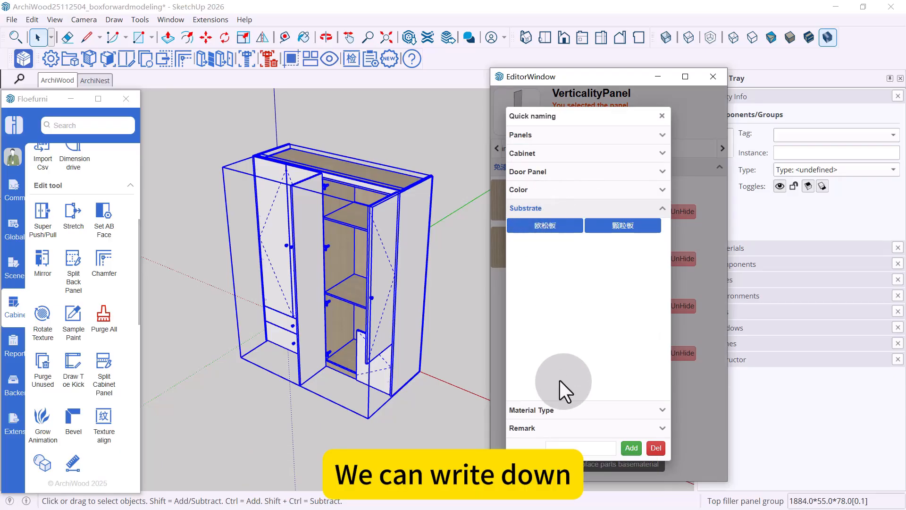
pyautogui.click(568, 446)
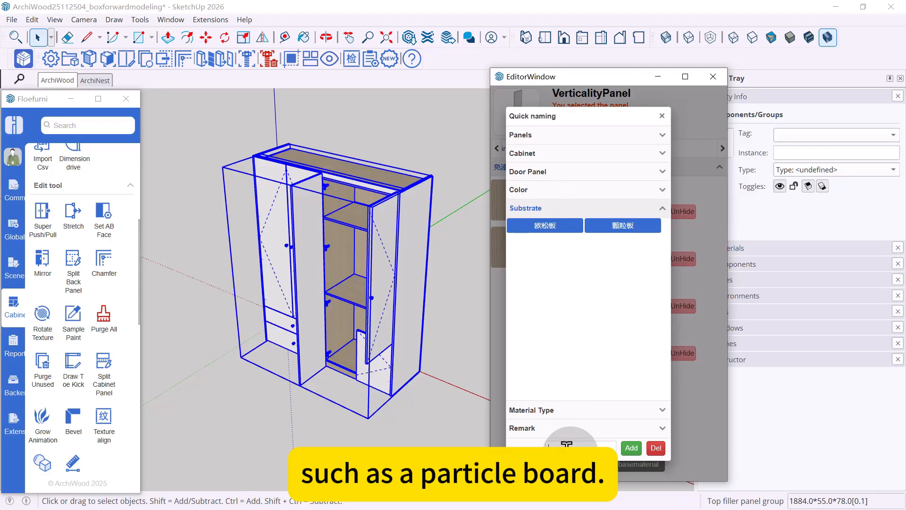
pyautogui.write('particle ')
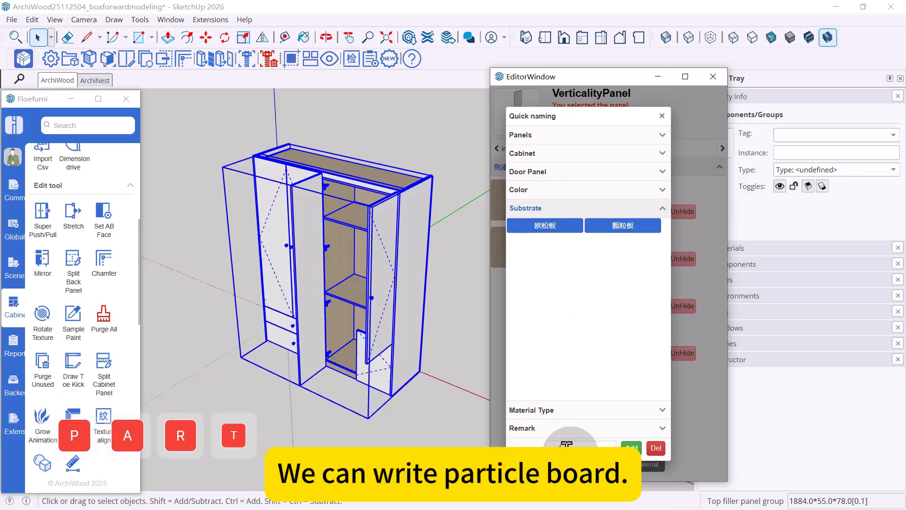
pyautogui.write('board')
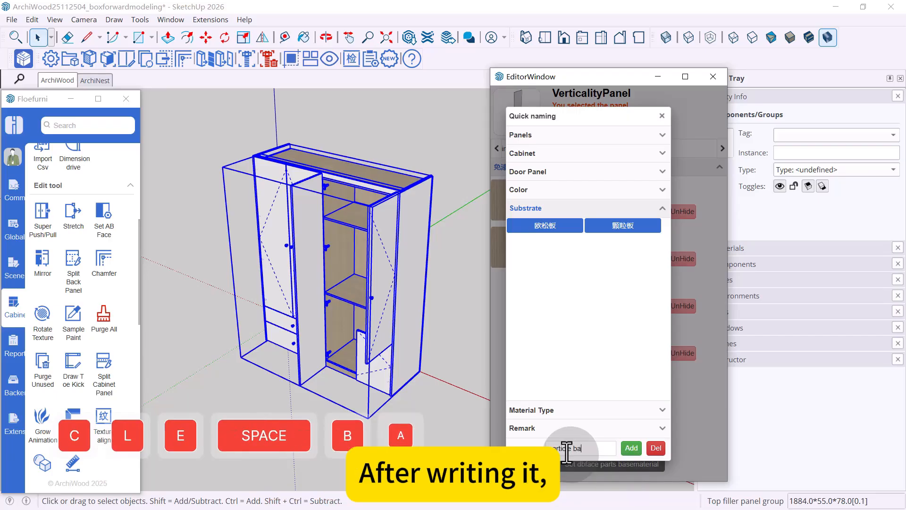
pyautogui.click(630, 448)
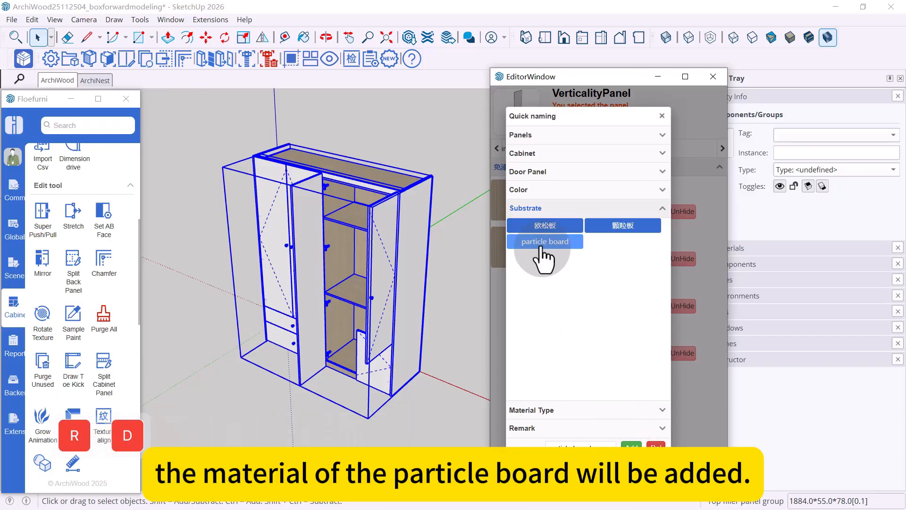
# Add another substrate preset named "solid wood board" to the quick naming list
pyautogui.hotkey('ctrl', 'z')
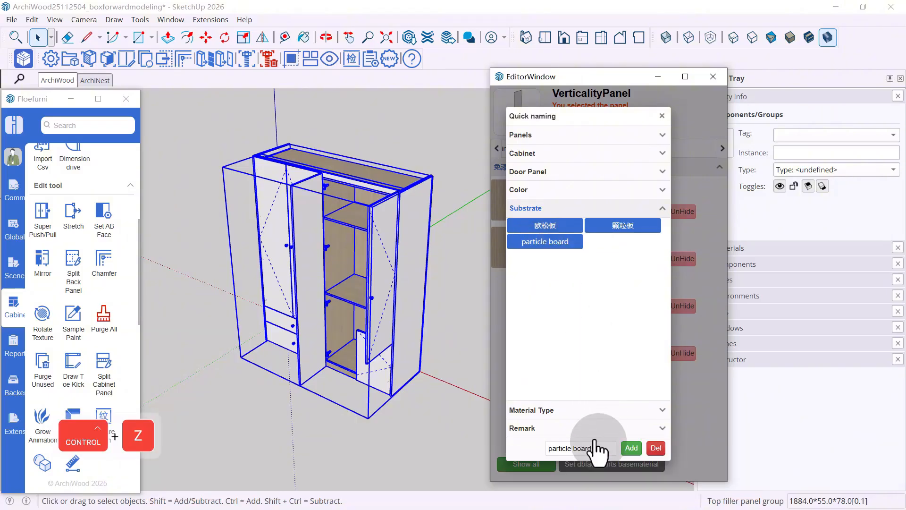
pyautogui.moveTo(598, 446); pyautogui.dragTo(547, 446)
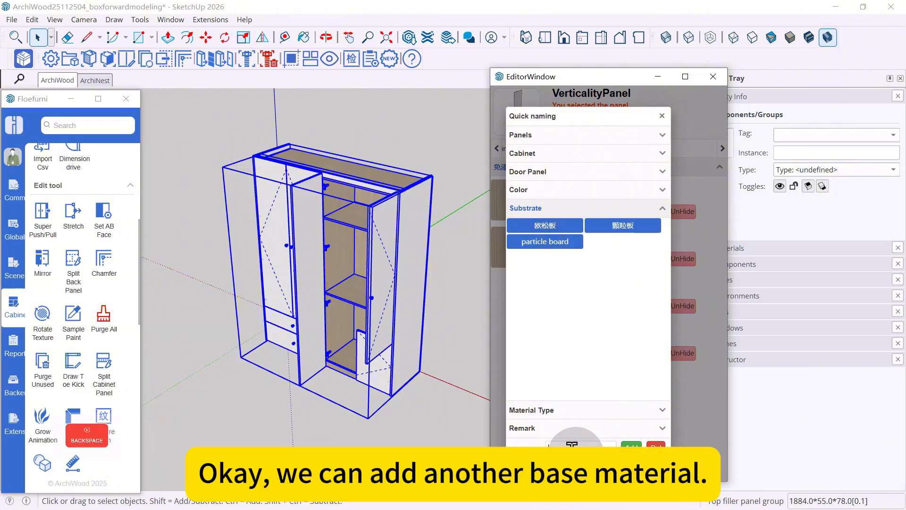
pyautogui.write('s')
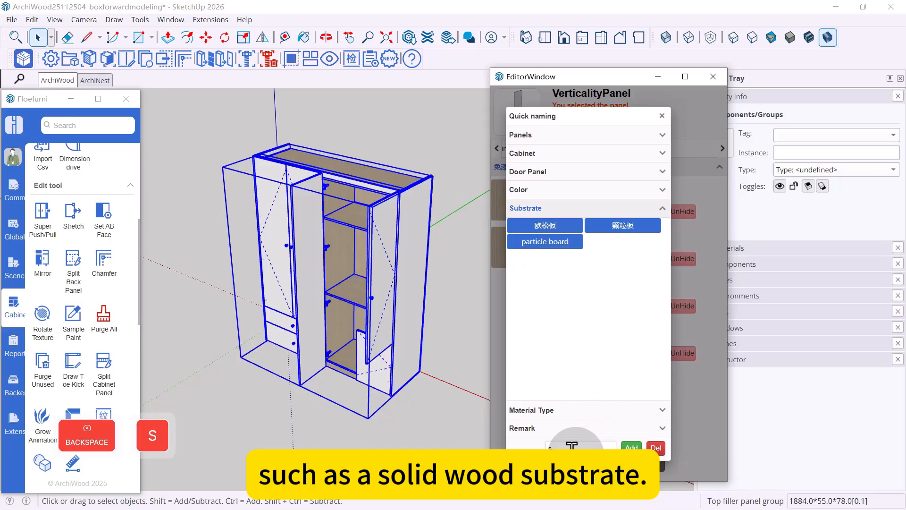
pyautogui.write('olid ')
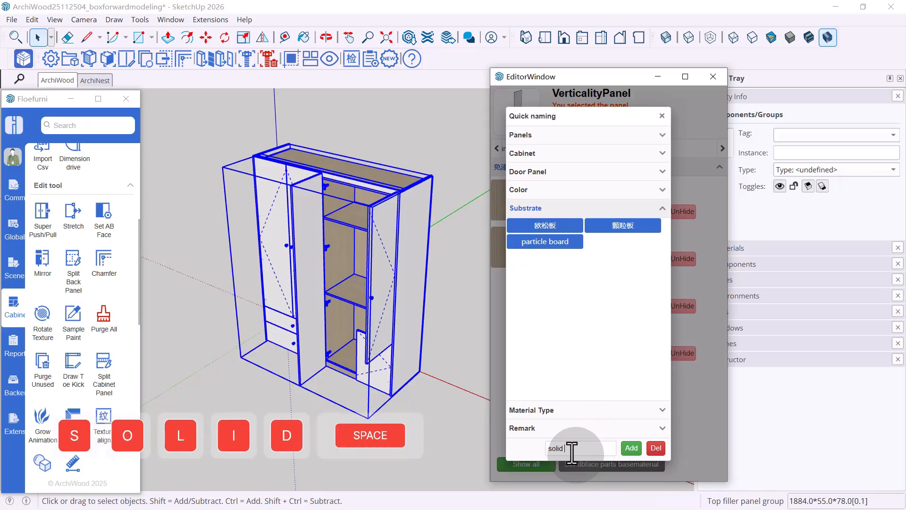
pyautogui.write('wood boa')
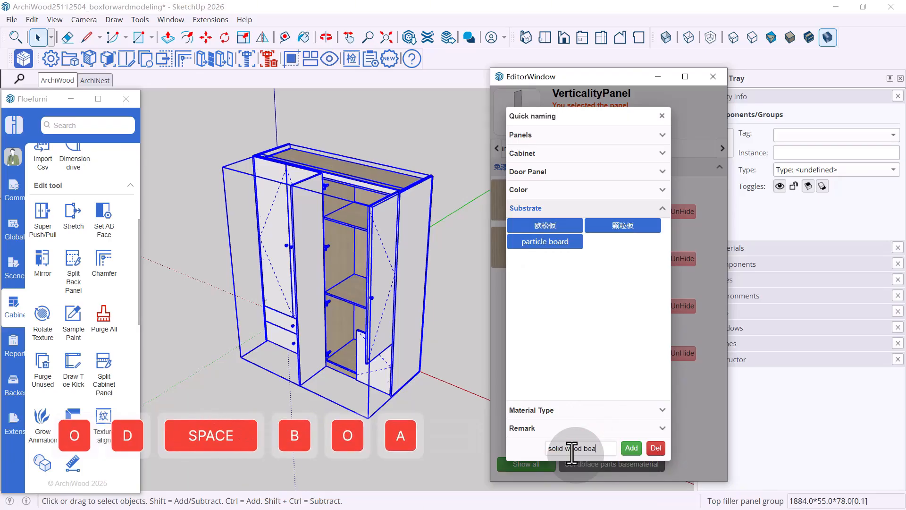
pyautogui.write('rd')
pyautogui.click(629, 448)
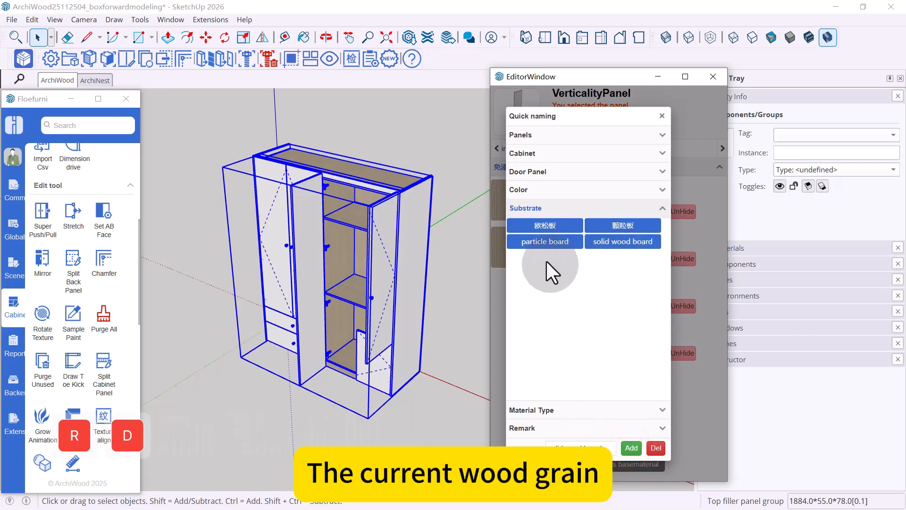
pyautogui.scroll(5, 373, 193)
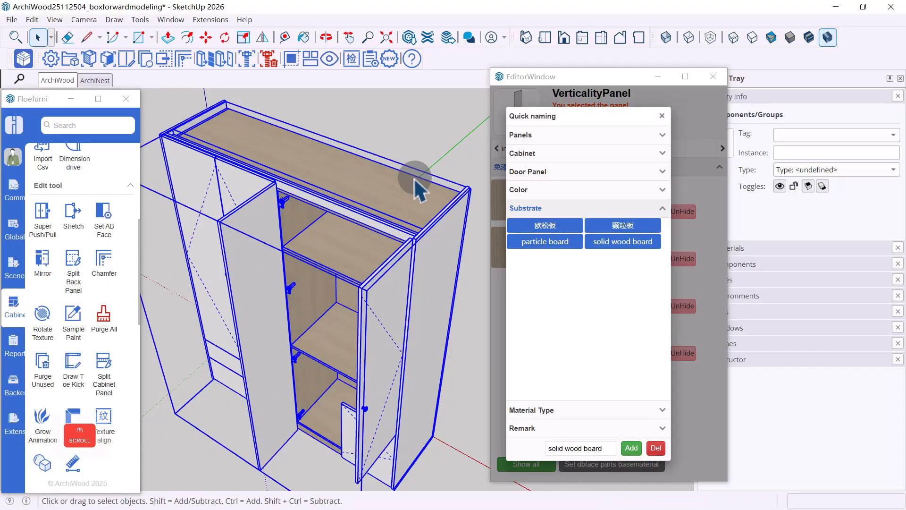
# Assign the particle board substrate to the 18.0mm C098 cabinet material and solid wood board to the 18.0mm MS-103 cabinet material
pyautogui.click(550, 243)
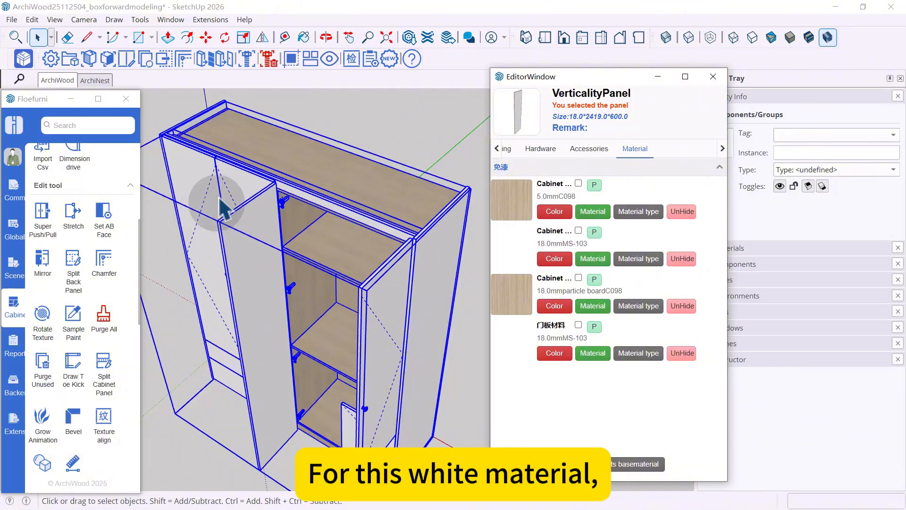
pyautogui.click(589, 258)
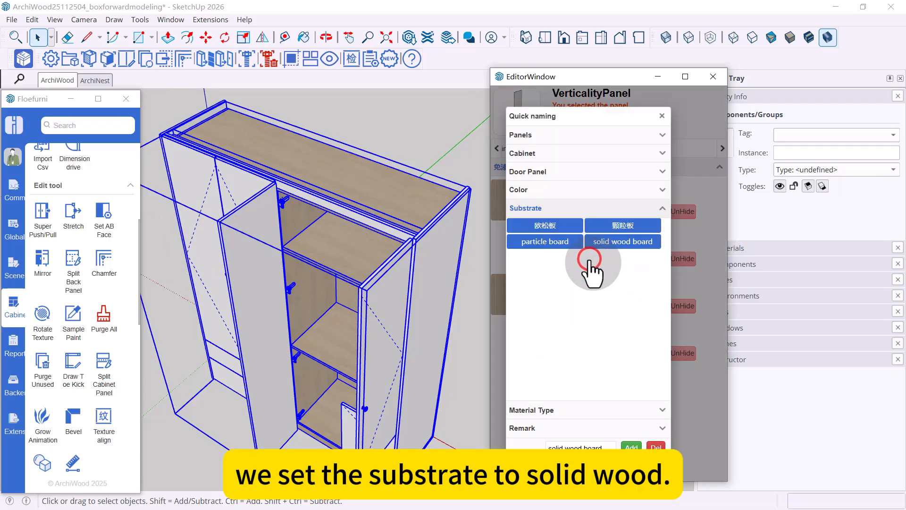
pyautogui.click(627, 243)
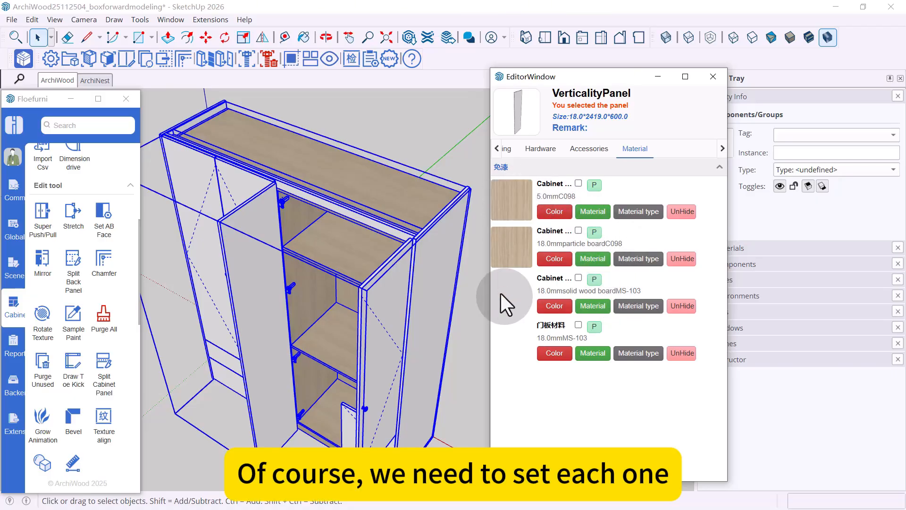
# Assign particle board to the 5.0mm C098 cabinet material and solid wood board to the MS-103 door material, then close the editor and deselect the wardrobe
pyautogui.click(594, 211)
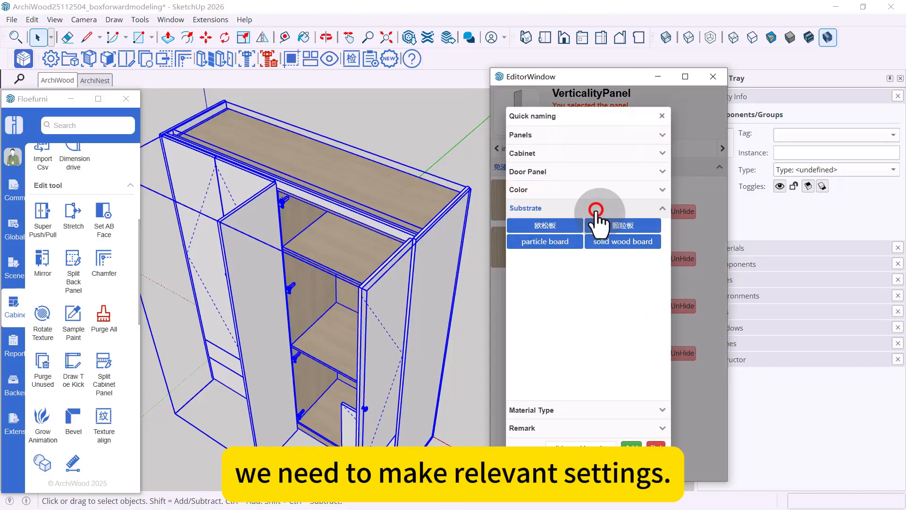
pyautogui.click(555, 241)
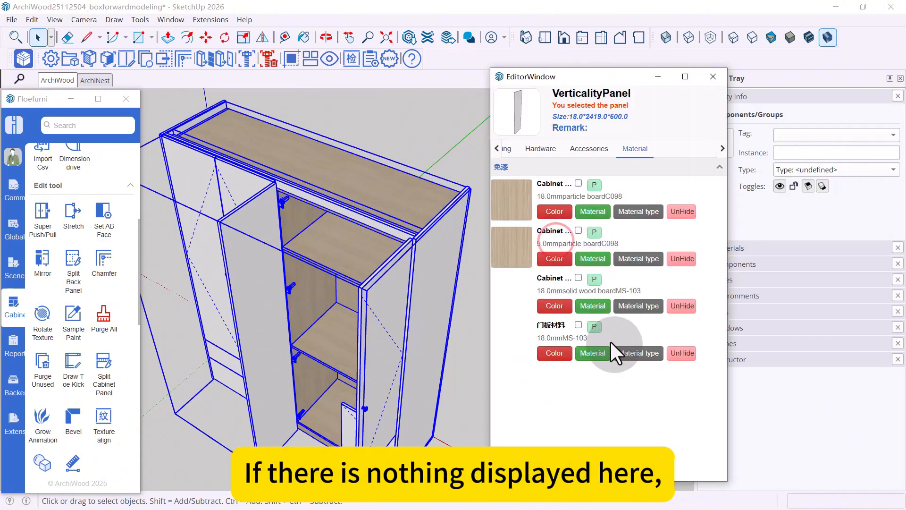
pyautogui.click(599, 356)
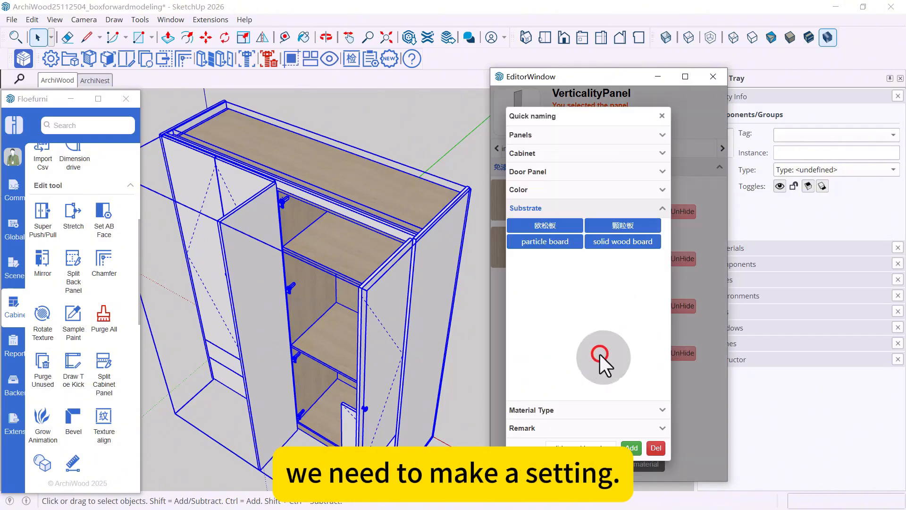
pyautogui.click(612, 243)
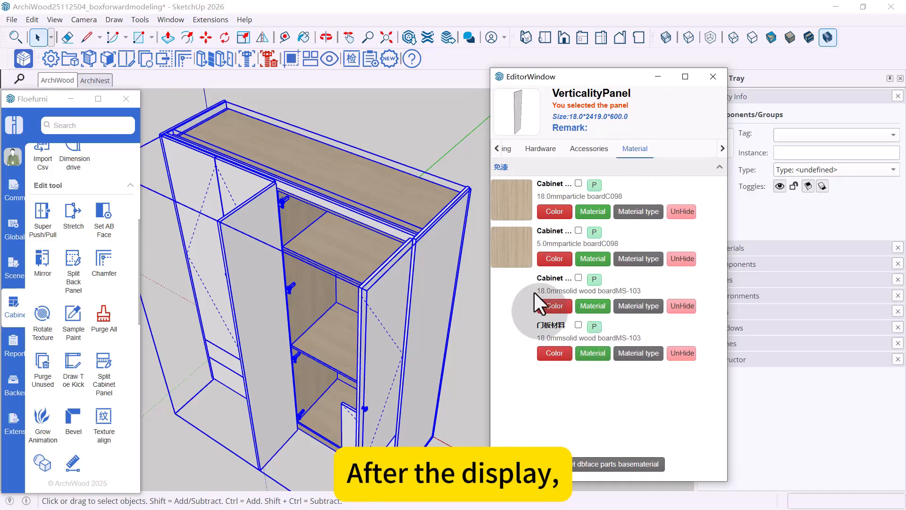
pyautogui.click(720, 76)
pyautogui.click(513, 215)
# Close the wardrobe's open doors with the Click Animation tool
pyautogui.scroll(-3, 517, 219)
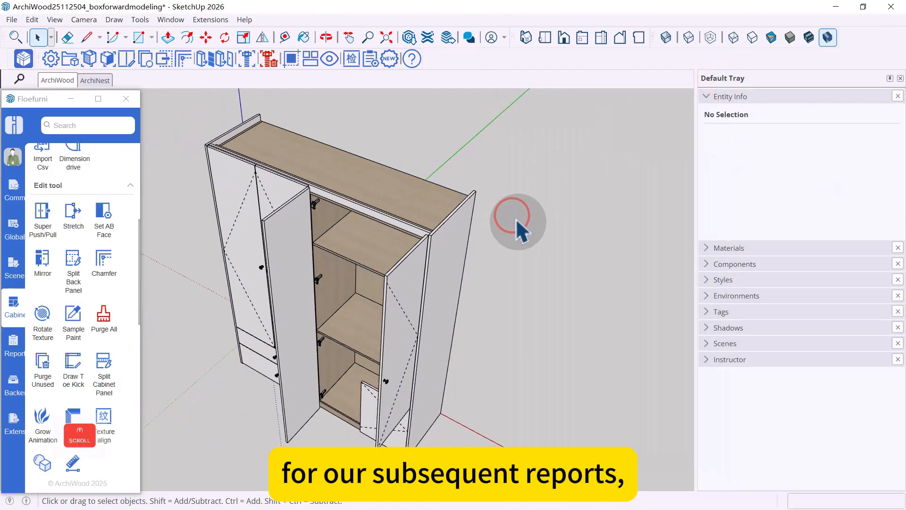
pyautogui.moveTo(518, 225); pyautogui.dragTo(449, 166, button='middle')
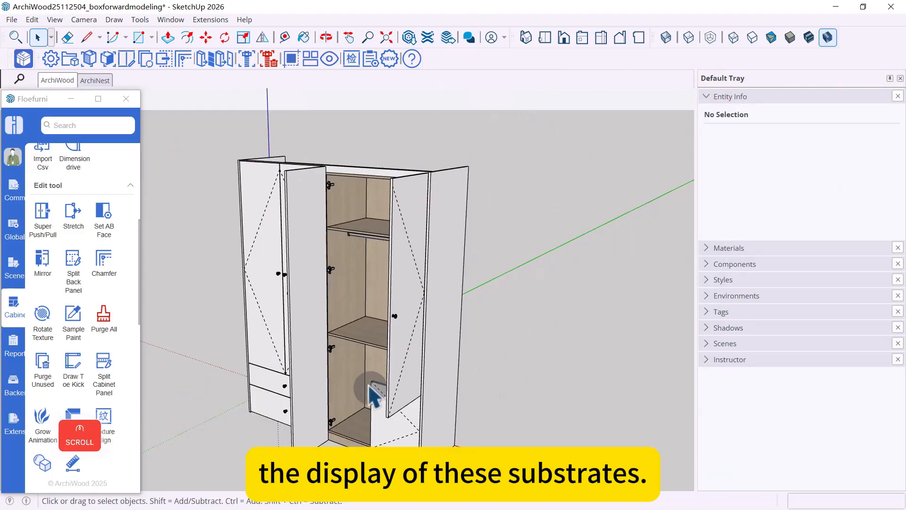
pyautogui.keyDown('shift'); pyautogui.moveTo(371, 394); pyautogui.dragTo(376, 363, button='middle'); pyautogui.keyUp('shift')
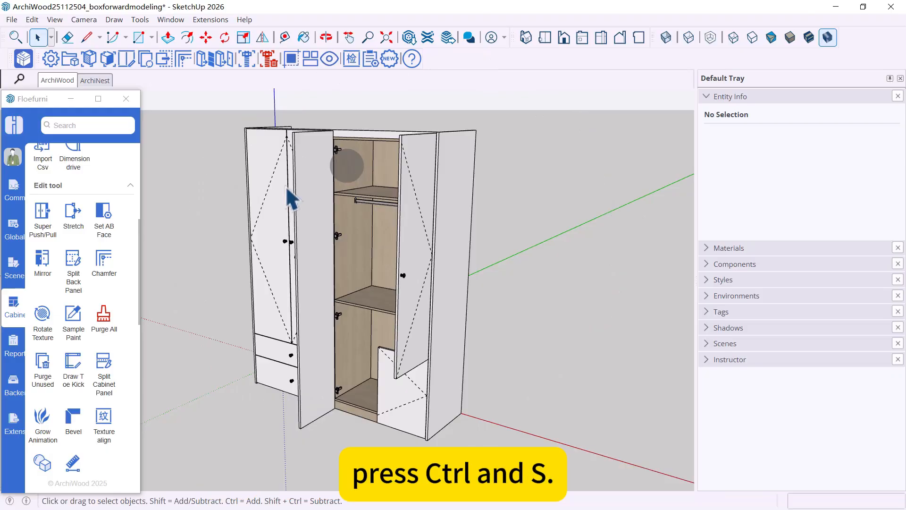
pyautogui.scroll(-10, 94, 290)
pyautogui.scroll(3, 100, 269)
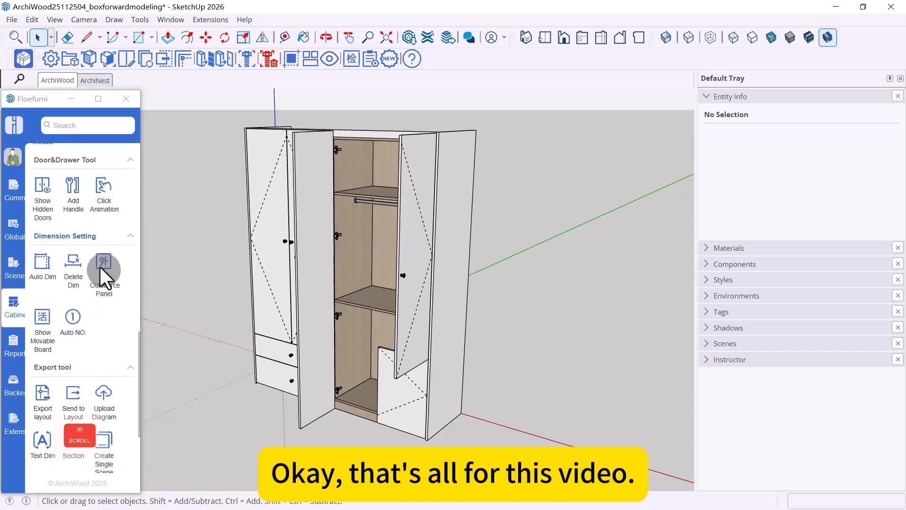
pyautogui.click(104, 191)
pyautogui.click(317, 197)
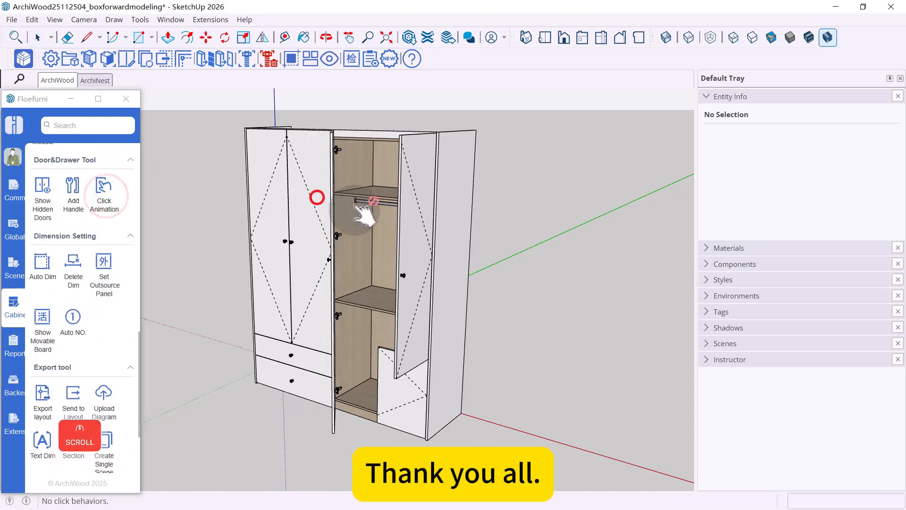
pyautogui.click(406, 218)
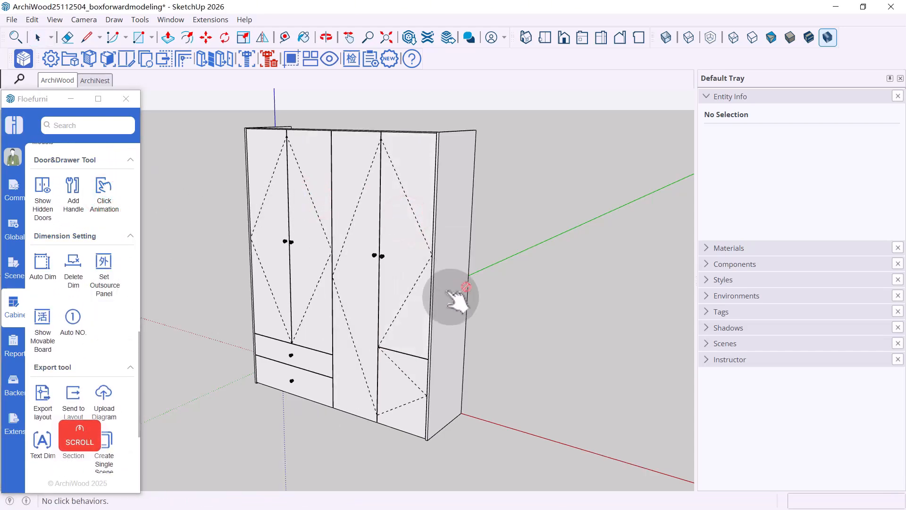